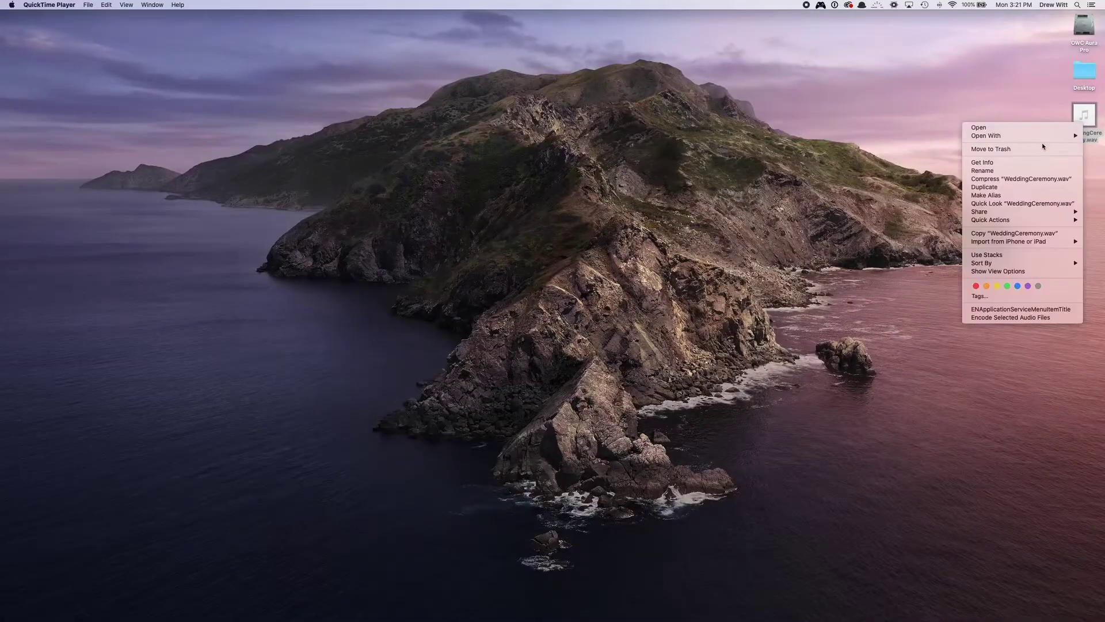
Open WeddingCeremony.wav in Adobe Audition and play a short stretch from about 10:00.
mouse_move(1042, 135)
click(955, 149)
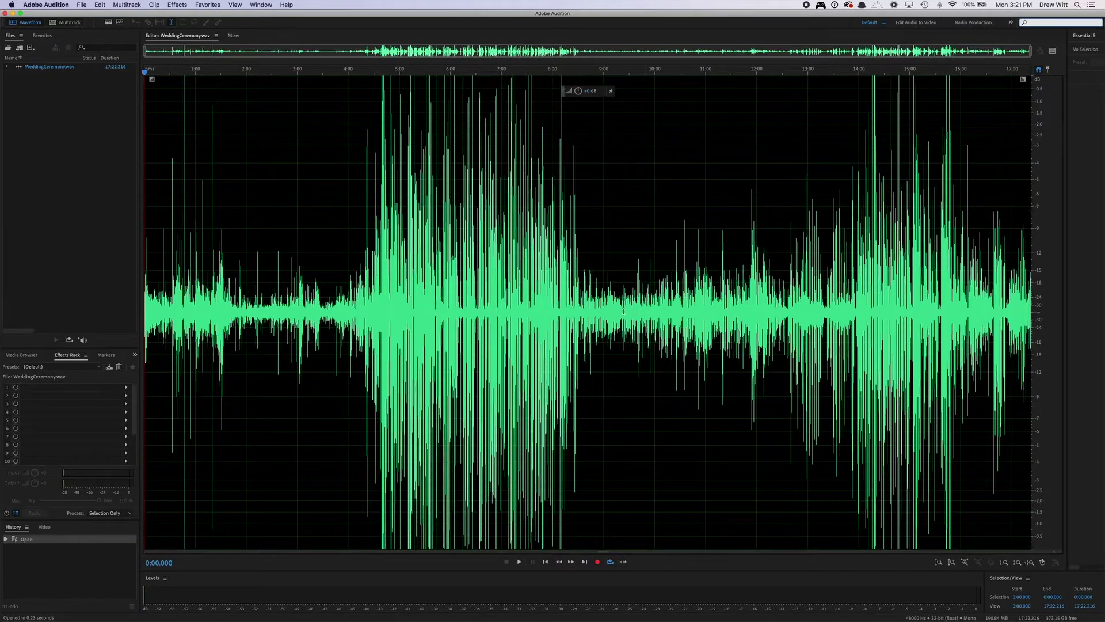
click(656, 308)
key(space)
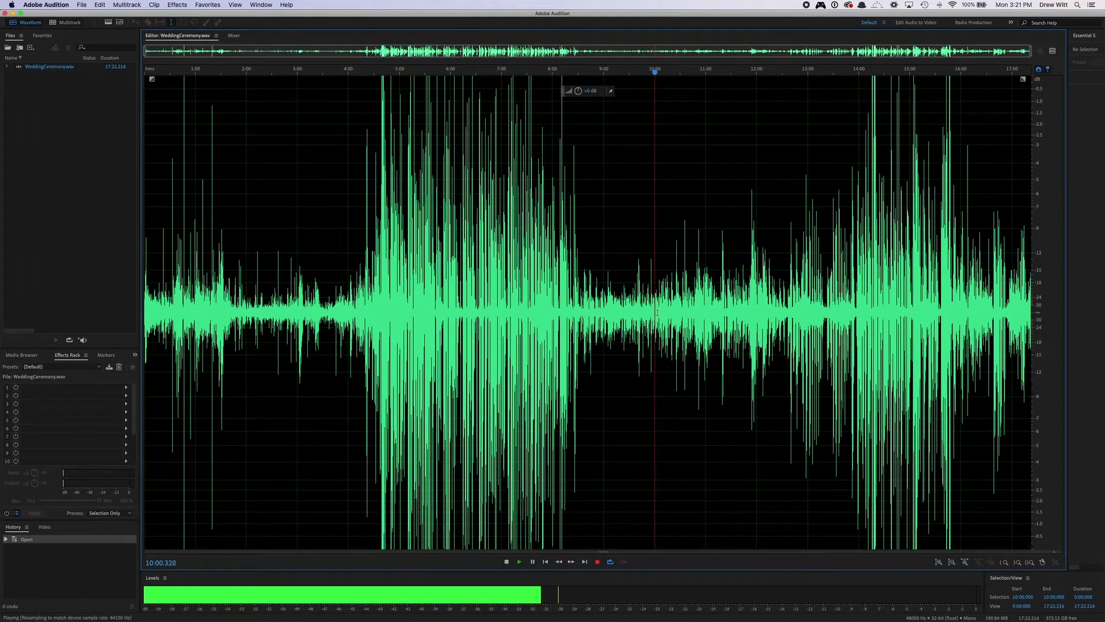
key(space)
Listen around 8:50 for a gap between spoken passages and select about 1.17 seconds of background noise there.
scroll(646, 320, up, 10)
scroll(627, 317, up, 3)
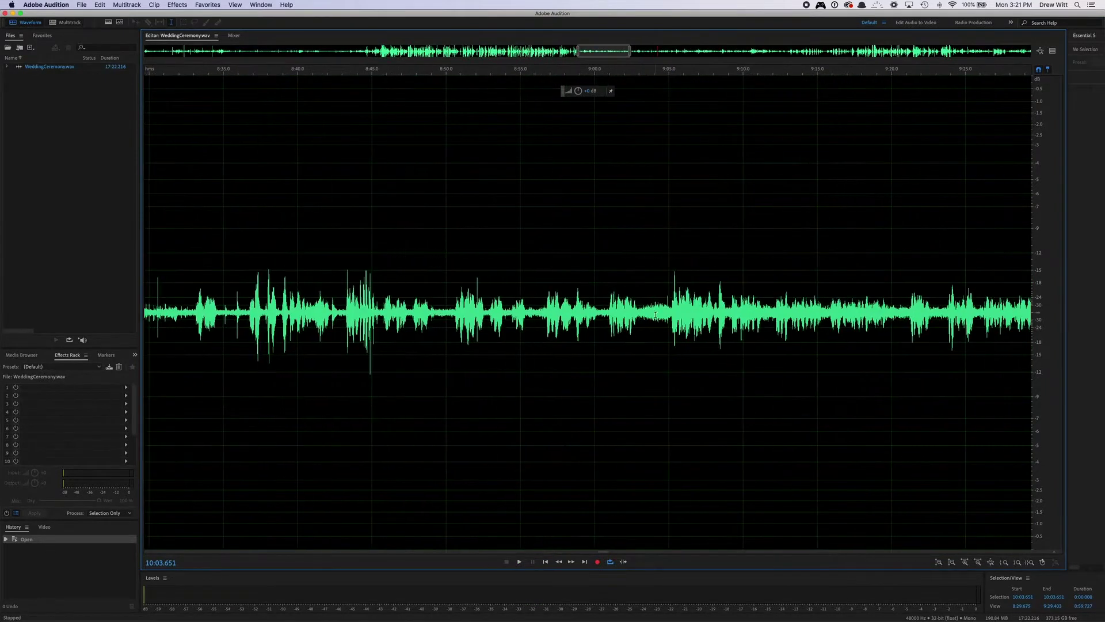
click(439, 316)
key(space)
key(space)
scroll(445, 315, up, 6)
key(space)
key(space)
drag(477, 315, 417, 323)
Capture a noise print from the selected gap and apply Noise Reduction to the entire file.
key(super+shift+p)
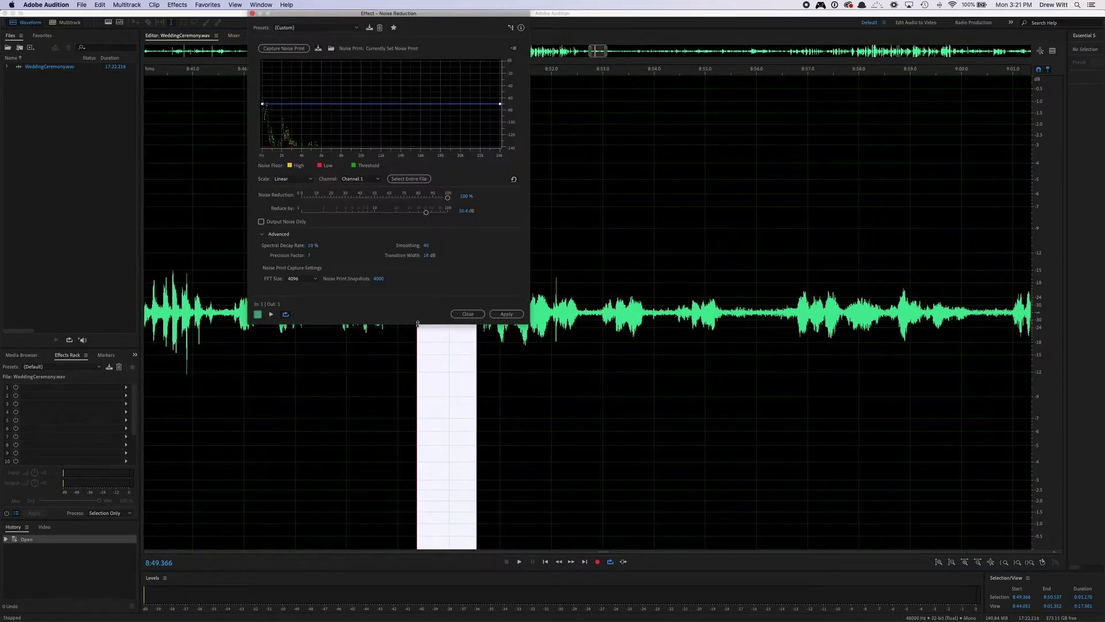
drag(405, 16, 718, 129)
click(597, 163)
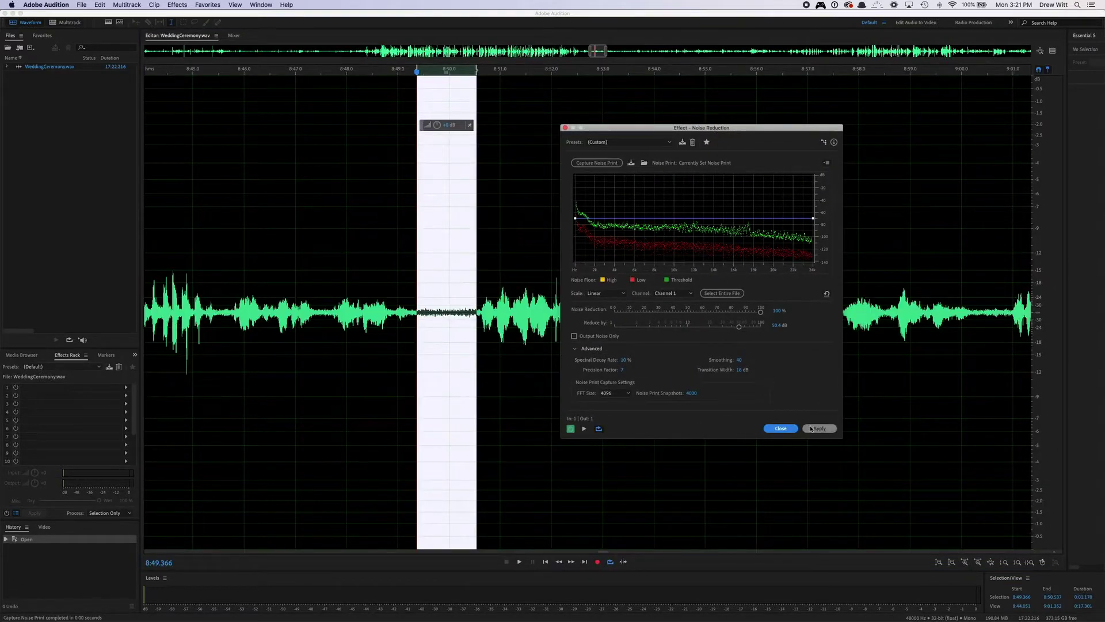
click(440, 317)
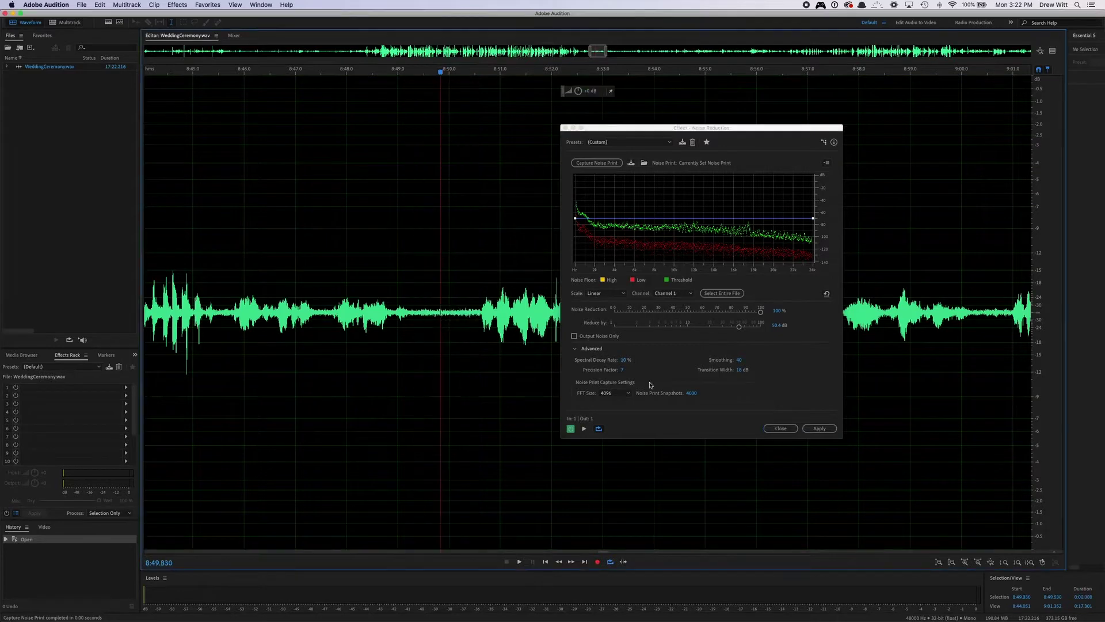
click(722, 293)
click(819, 428)
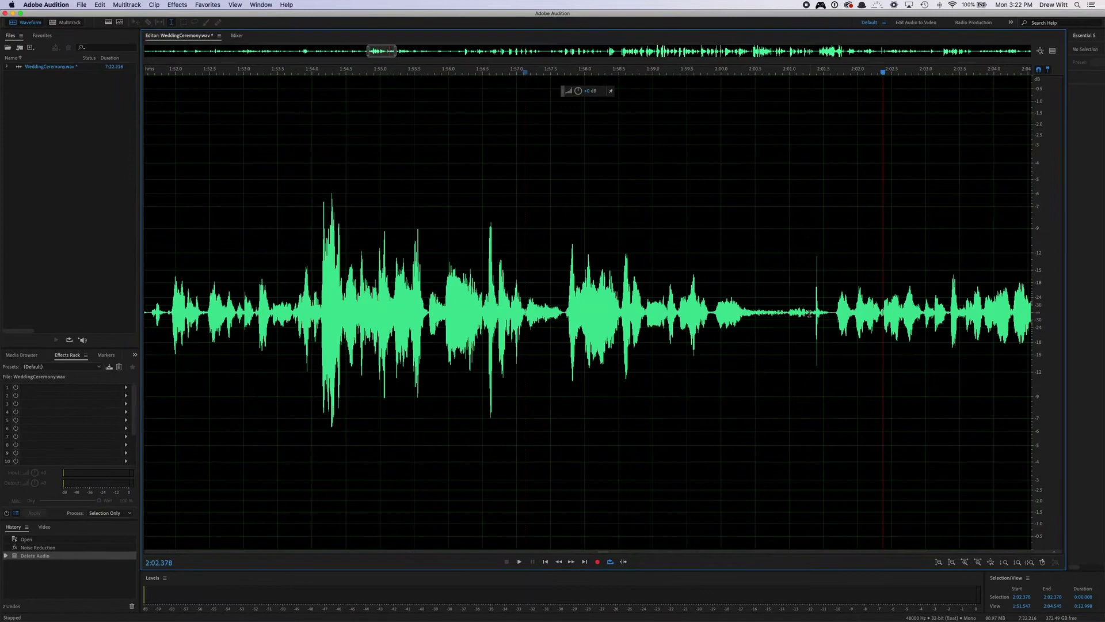
Select the unwanted audio after about 2:00 and trim the recording down to a three-second clip.
click(807, 313)
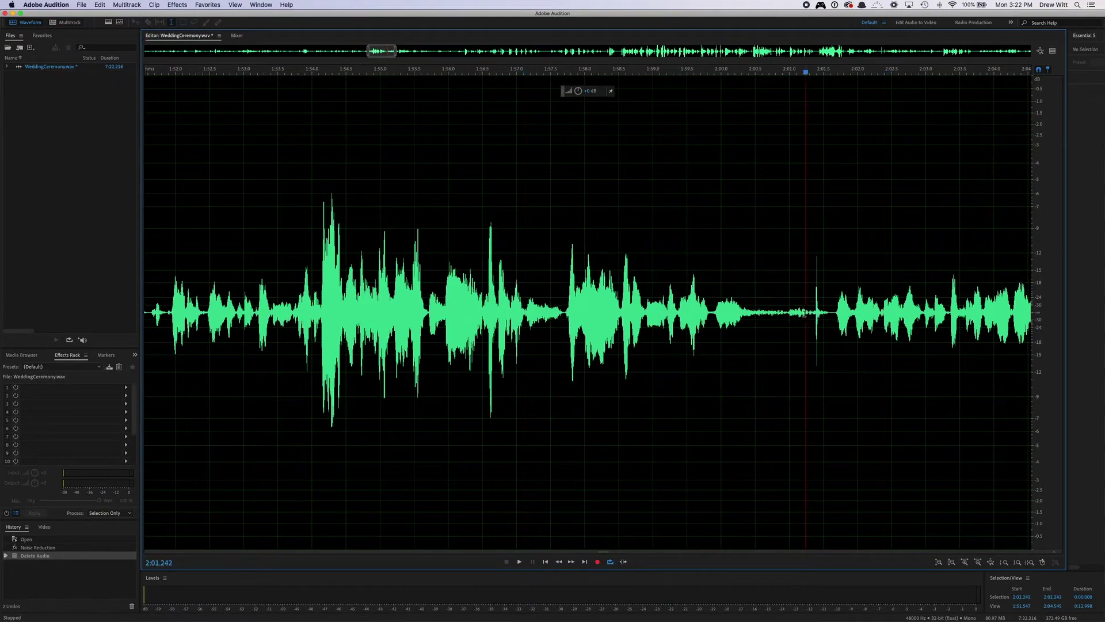
scroll(806, 314, down, 4)
scroll(588, 311, right, 3)
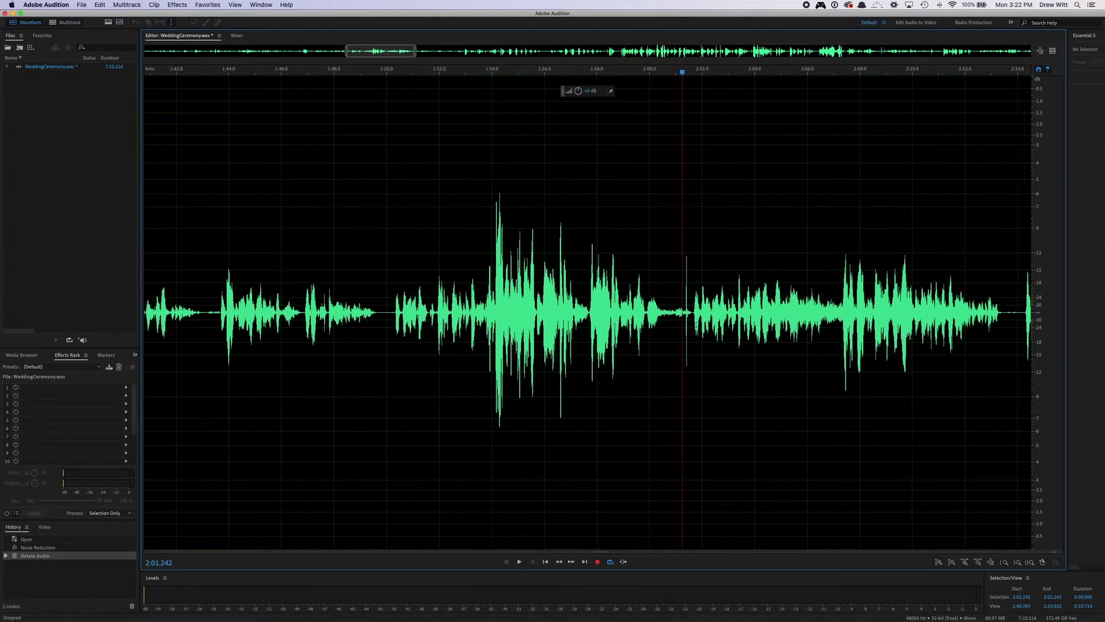
drag(658, 314, 1030, 341)
scroll(922, 348, down, 10)
scroll(1039, 340, down, 3)
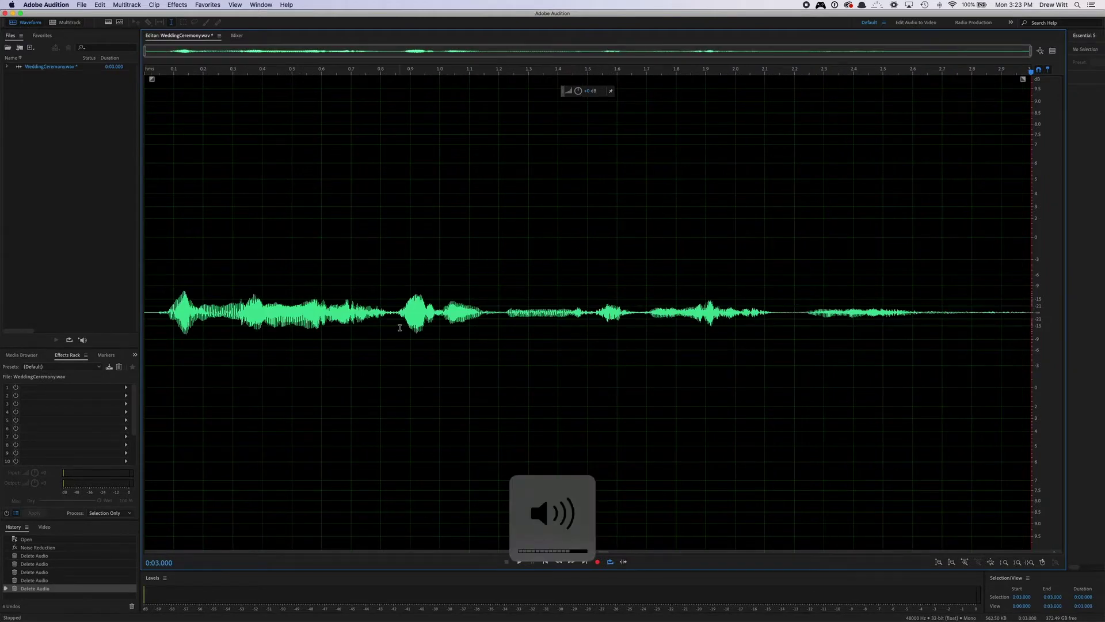
Play the trimmed clip and amplify the whole clip so its peaks nearly fill the waveform height.
key(space)
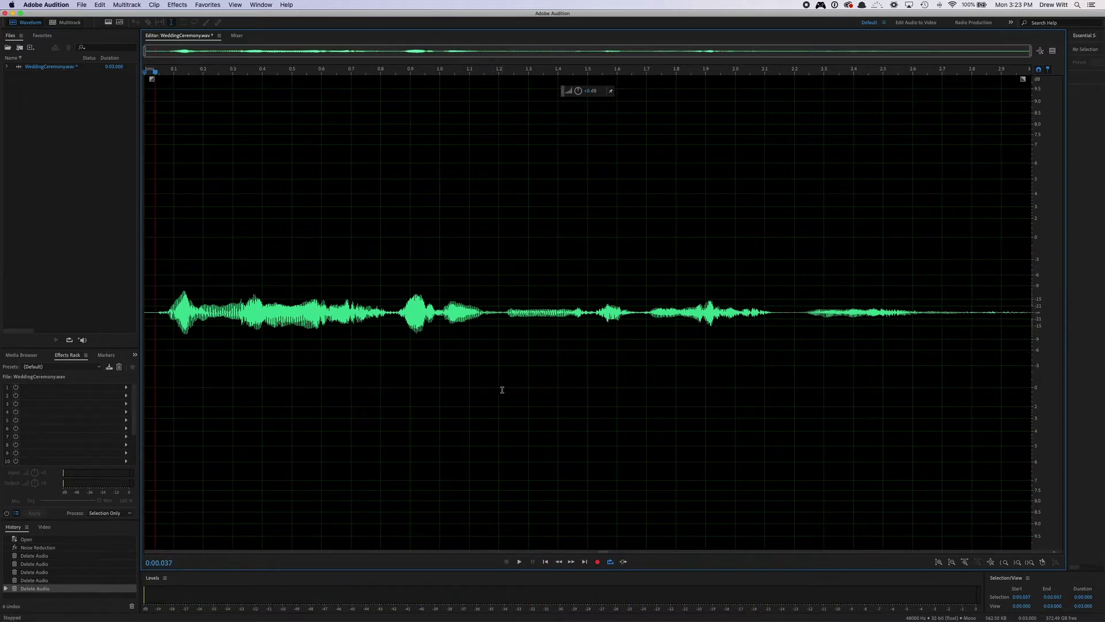
key(XF86AudioRaiseVolume)
key(super+a)
mouse_move(569, 128)
mouse_down()
mouse_move(620, 125)
mouse_move(574, 124)
mouse_move(584, 125)
mouse_up()
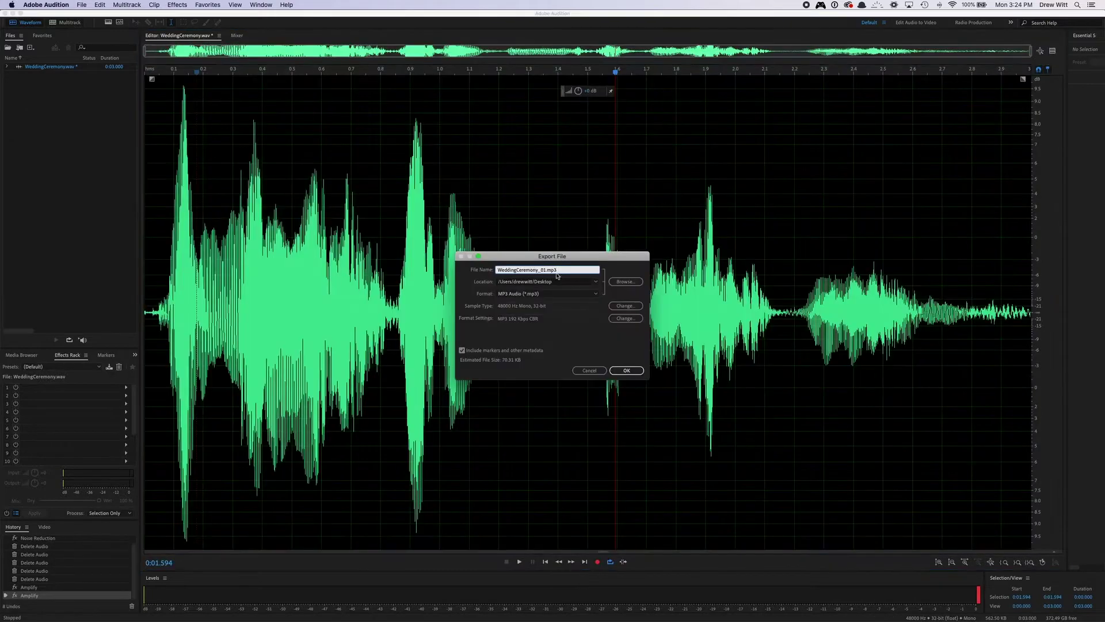
Export the clip to the Desktop as an MP3 named WaveformExport.
drag(546, 269, 464, 271)
text(WaveformExport)
click(627, 370)
click(636, 340)
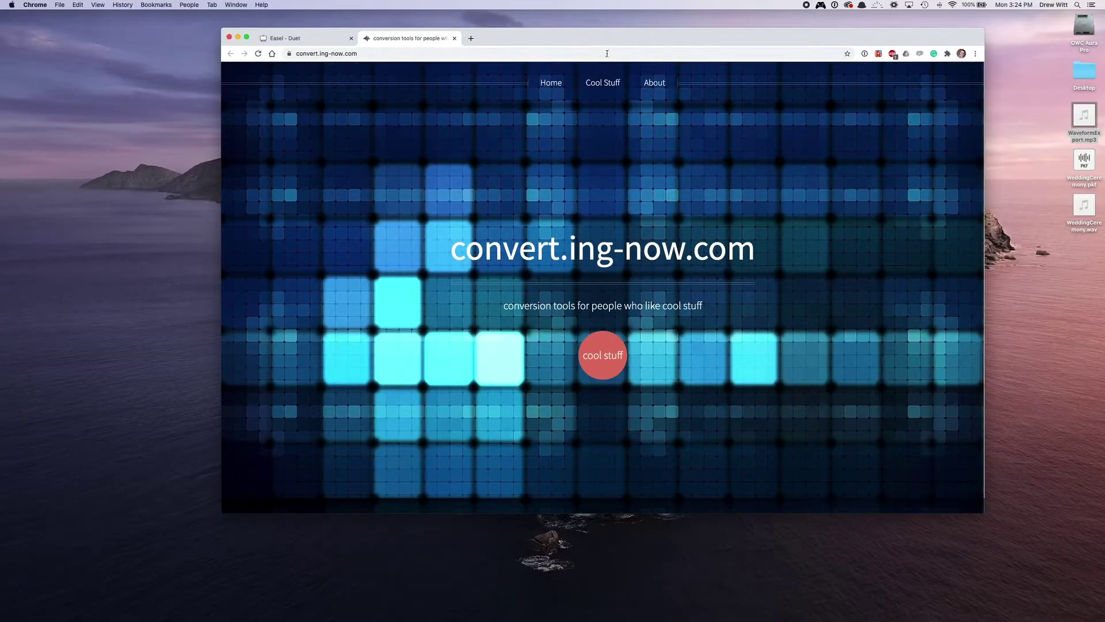
Switch to Chrome and upload WaveformExport.mp3 to the convert.ing-now.com tool that generates a waveform image from an audio file.
drag(520, 40, 498, 32)
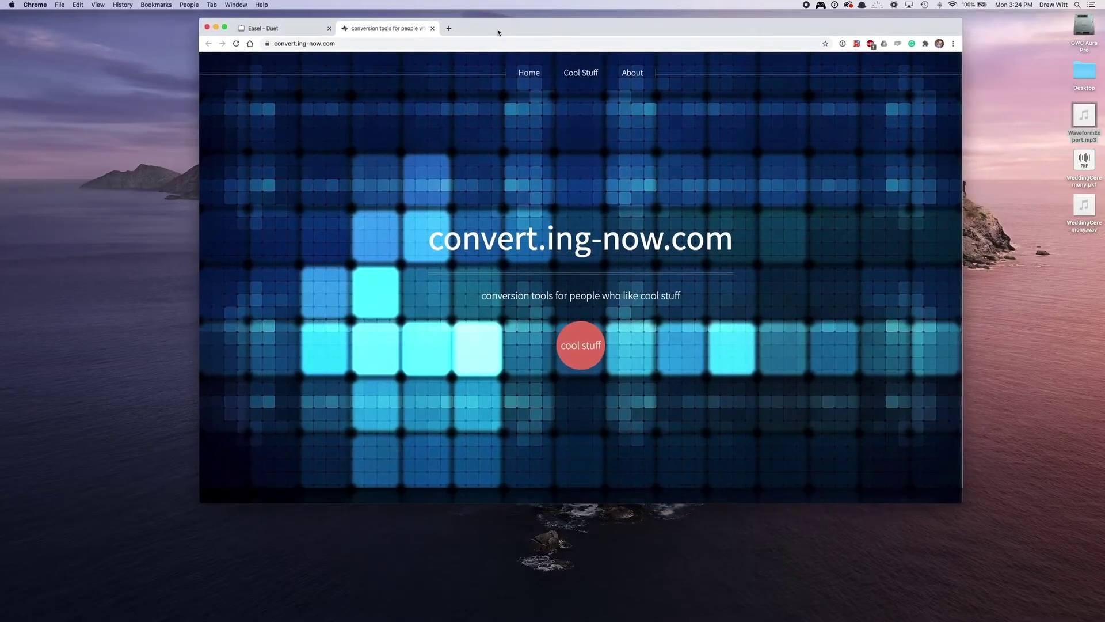
mouse_move(585, 76)
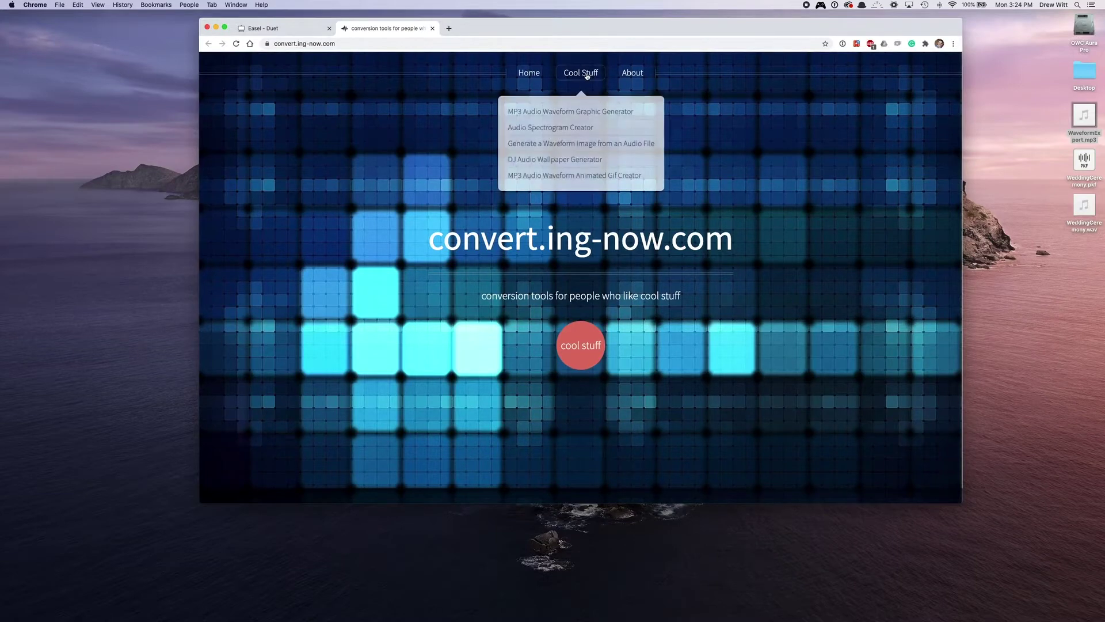
click(606, 148)
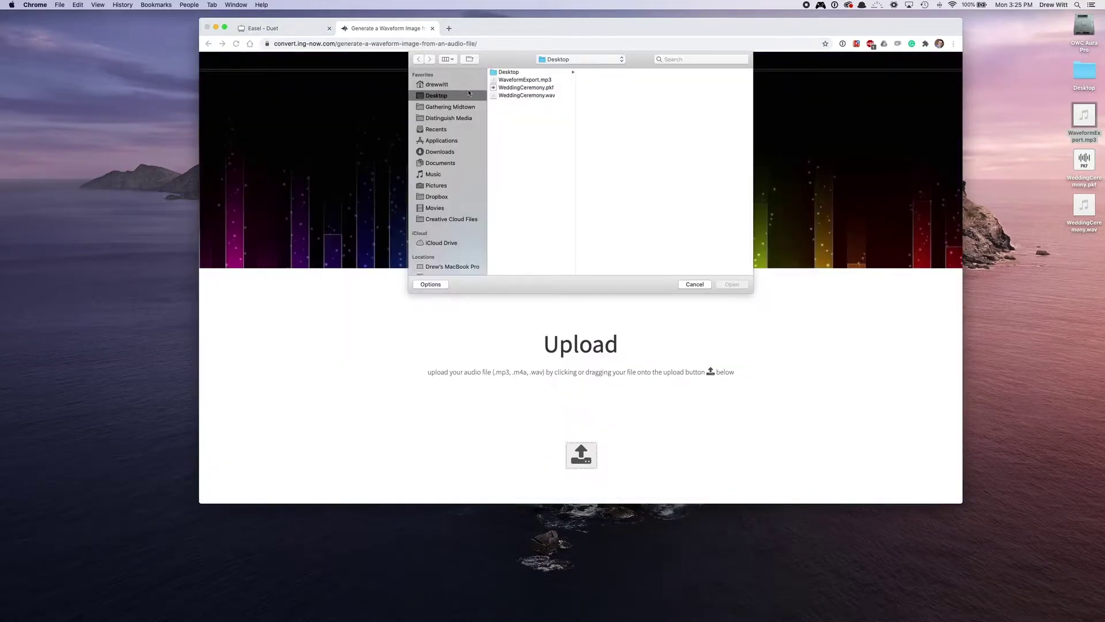
click(525, 80)
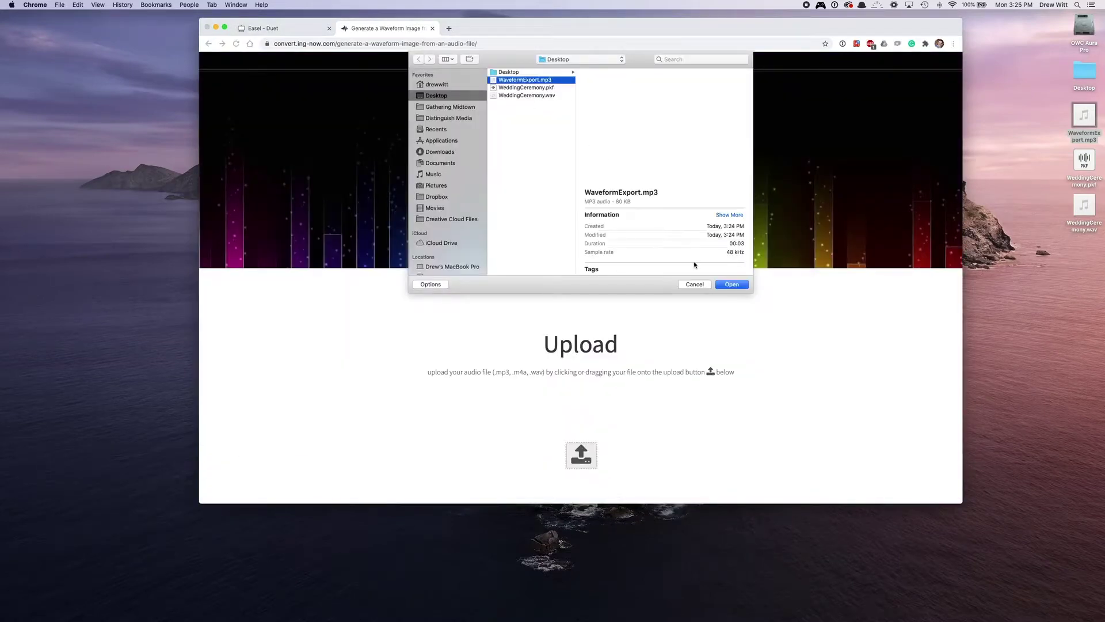
click(732, 284)
Set the waveform image size to 3600 x 1200 and its foreground colour to black.
click(464, 253)
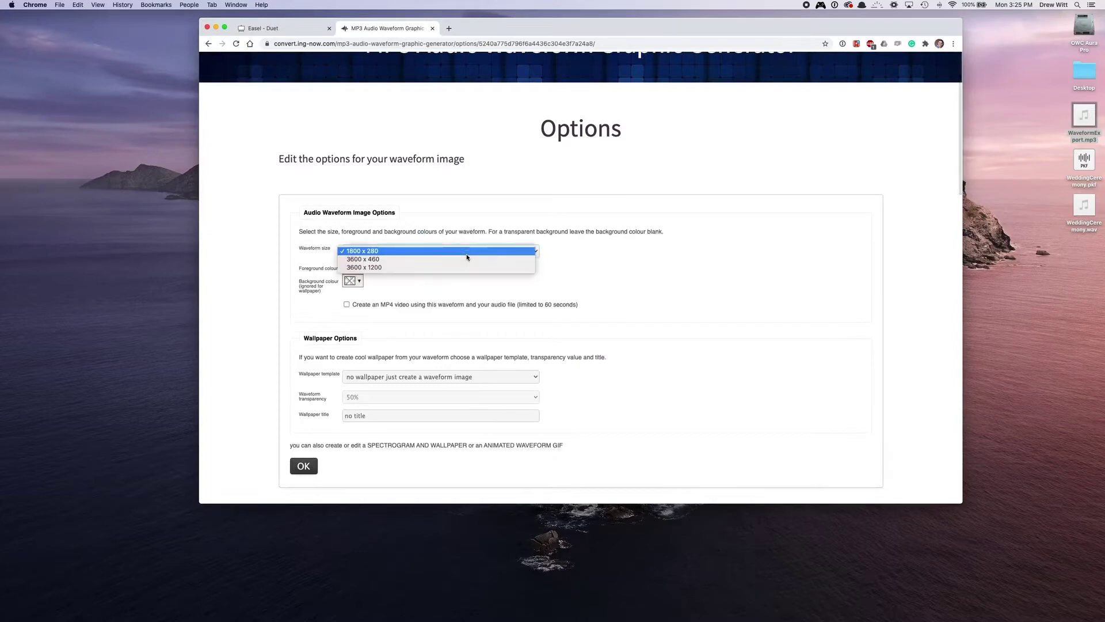
click(415, 267)
scroll(422, 269, down, 2)
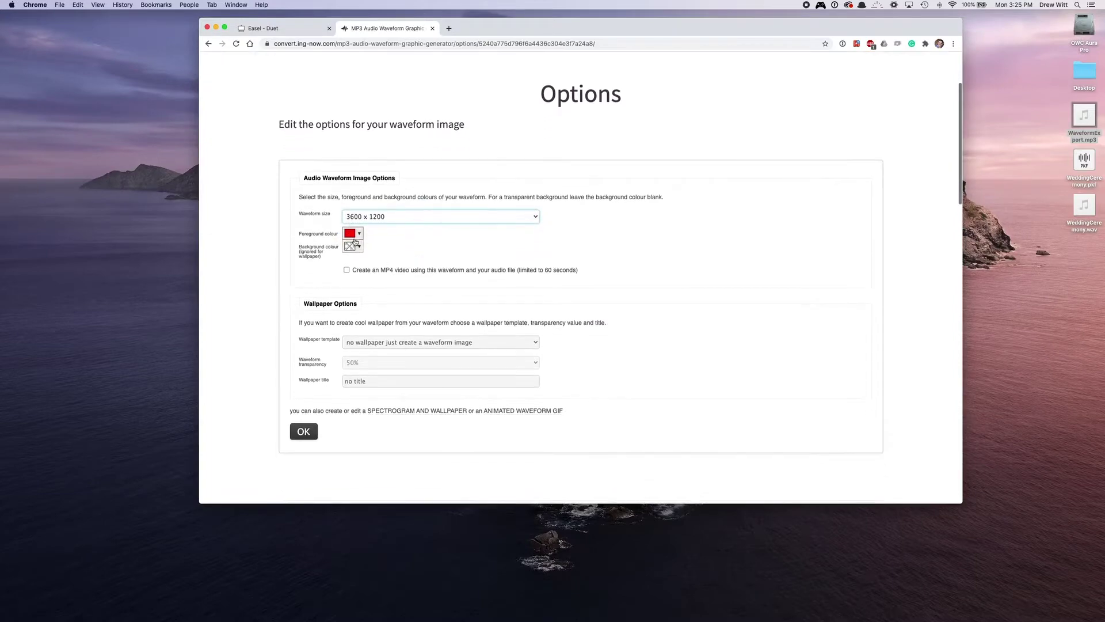
click(355, 234)
click(351, 250)
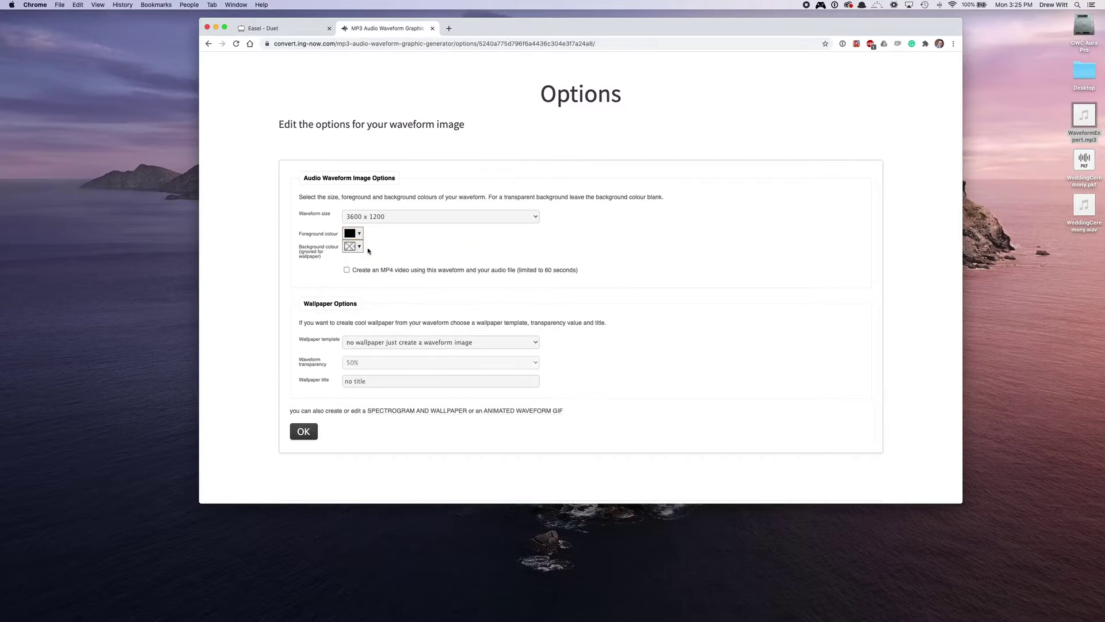
scroll(434, 251, down, 5)
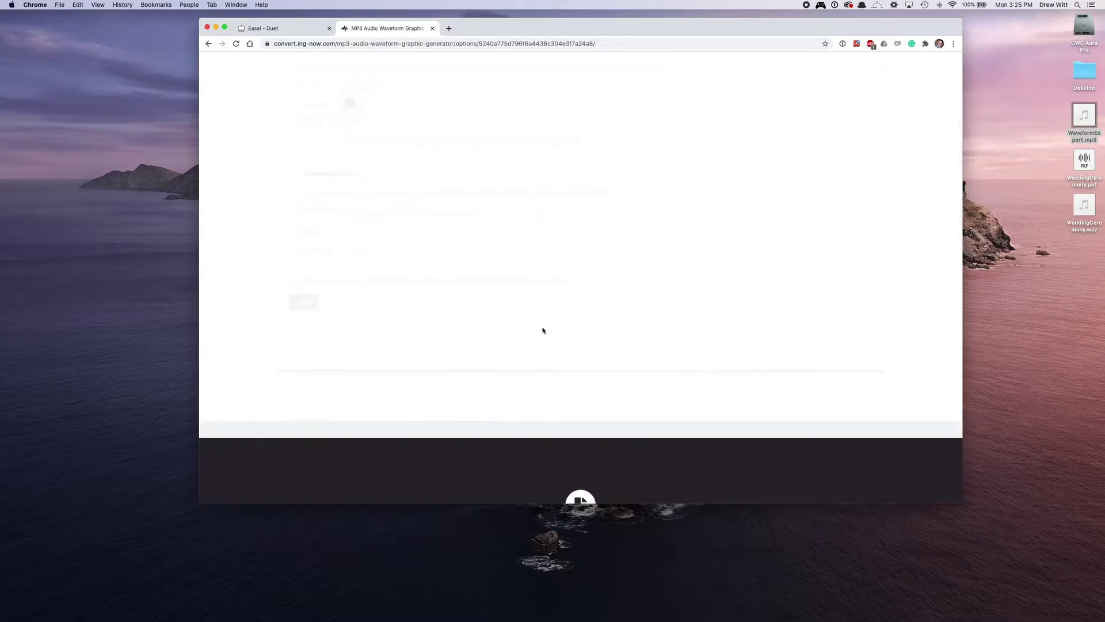
Return to the generated waveform for waveformexport2.mp3 and save its image.
key(super+Tab)
key(super+Tab)
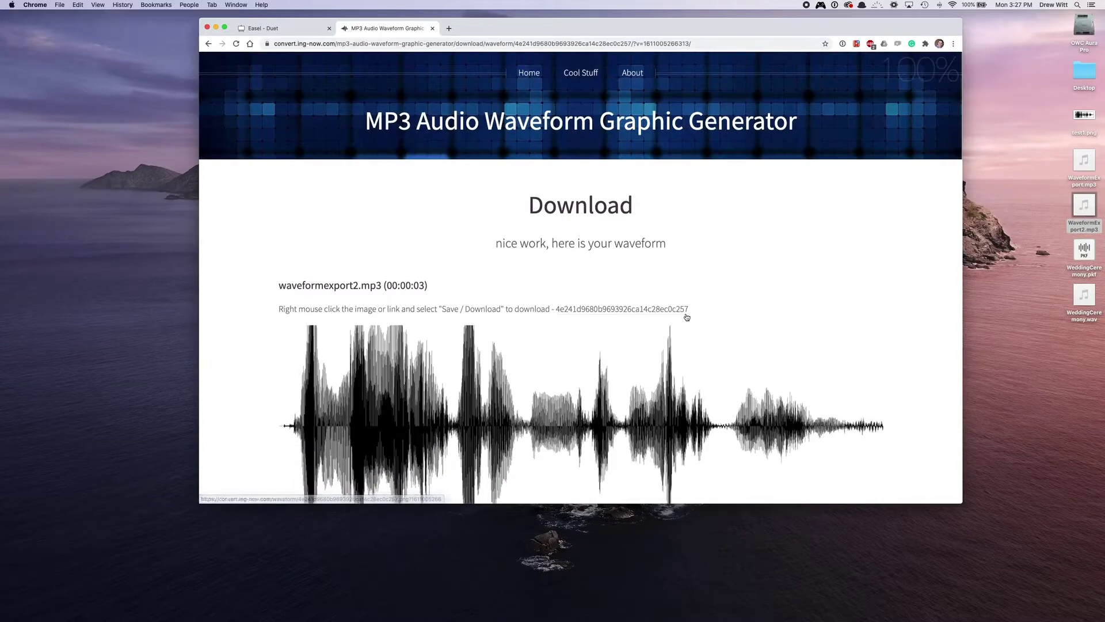
scroll(687, 317, down, 2)
scroll(687, 317, down, 3)
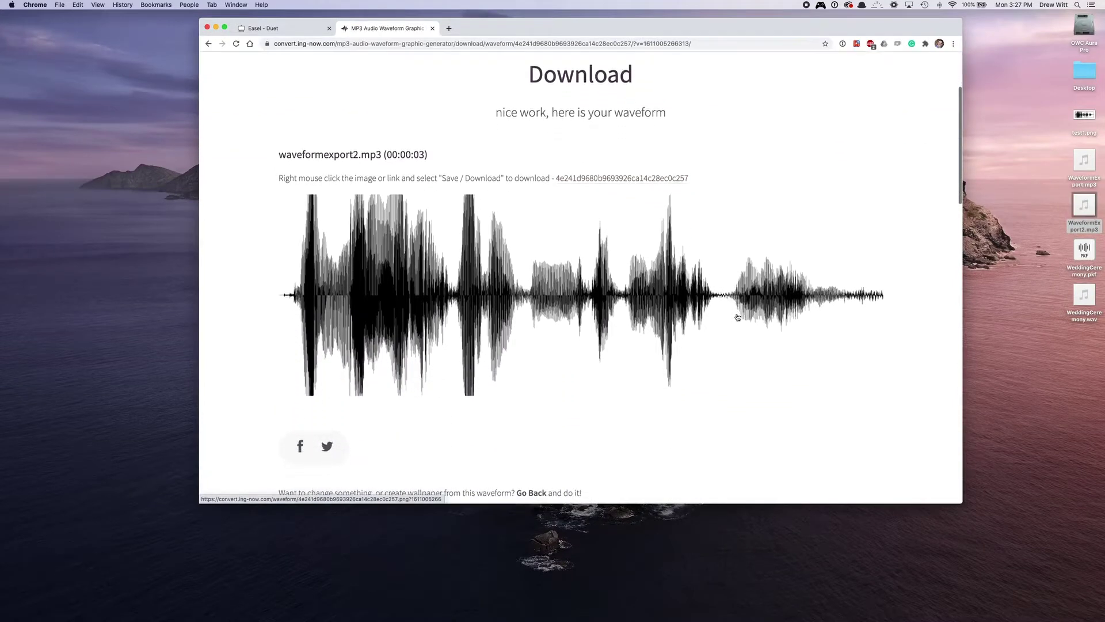
right_click(482, 286)
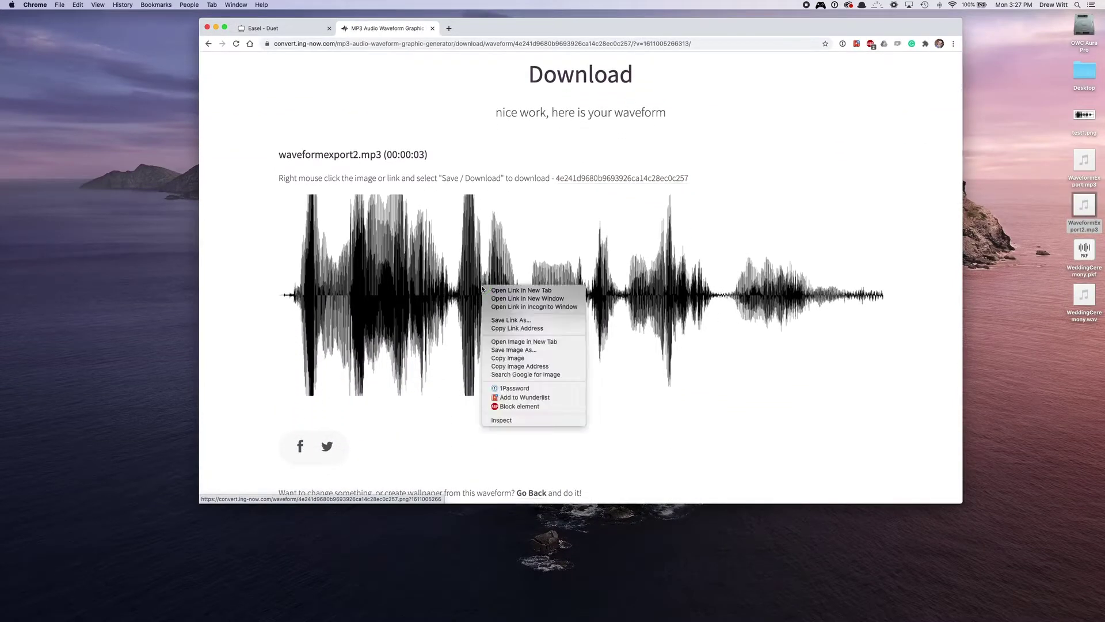
click(563, 350)
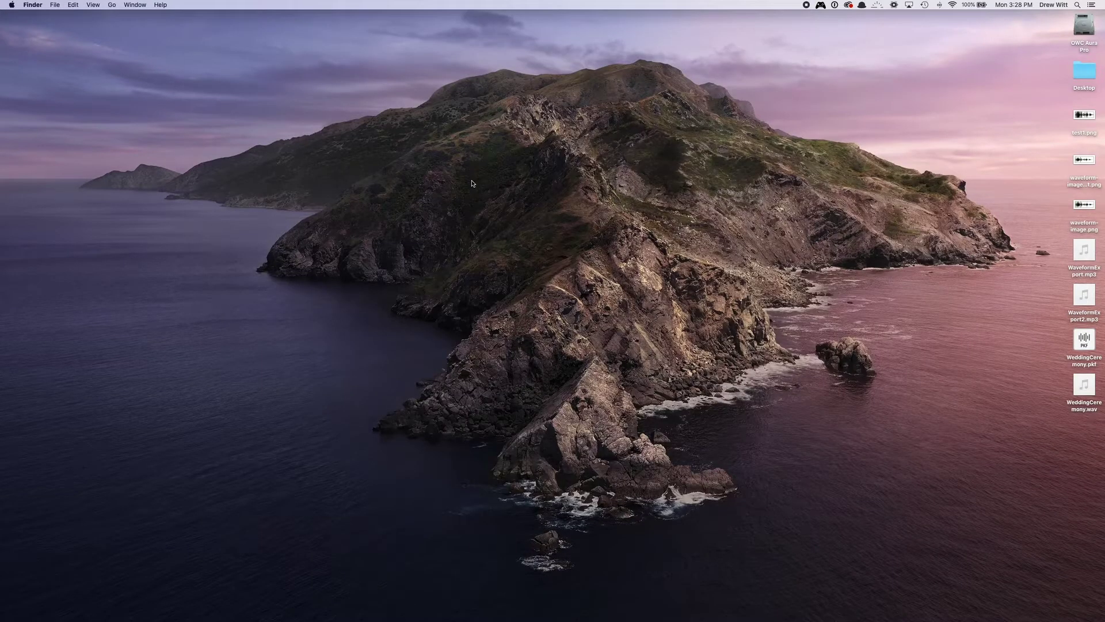
Switch to Adobe Illustrator and create a new portrait document.
key(super+Tab)
key(super+Tab)
key(super+Tab)
key(super+Tab)
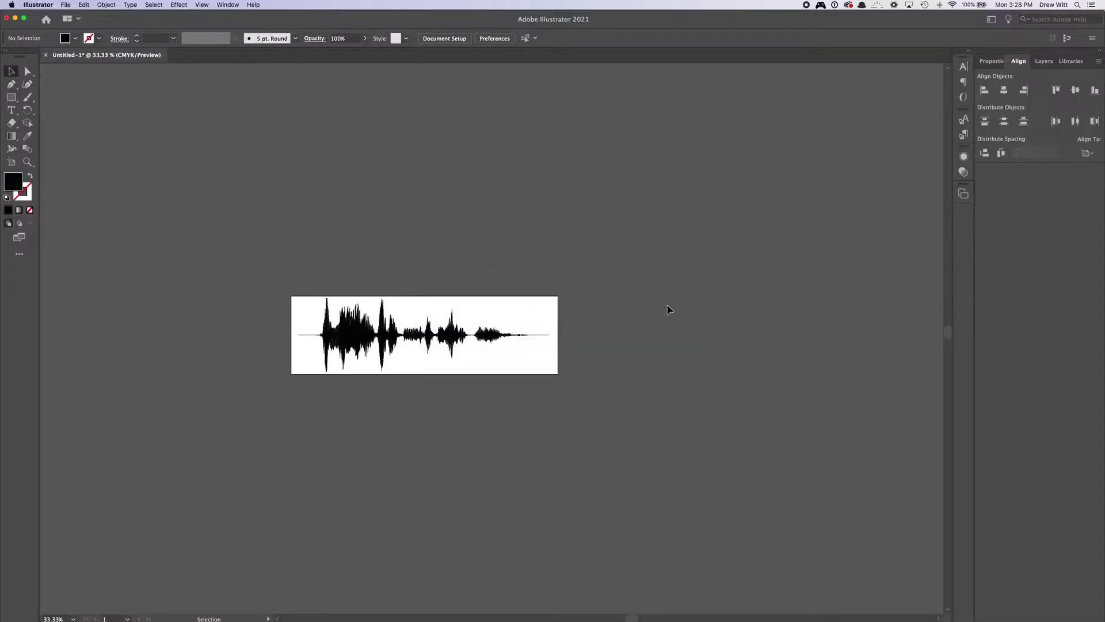
key(super+n)
key(Escape)
Place waveform-image-first.png across the upper part of the artboard, about 603 pt wide.
click(66, 5)
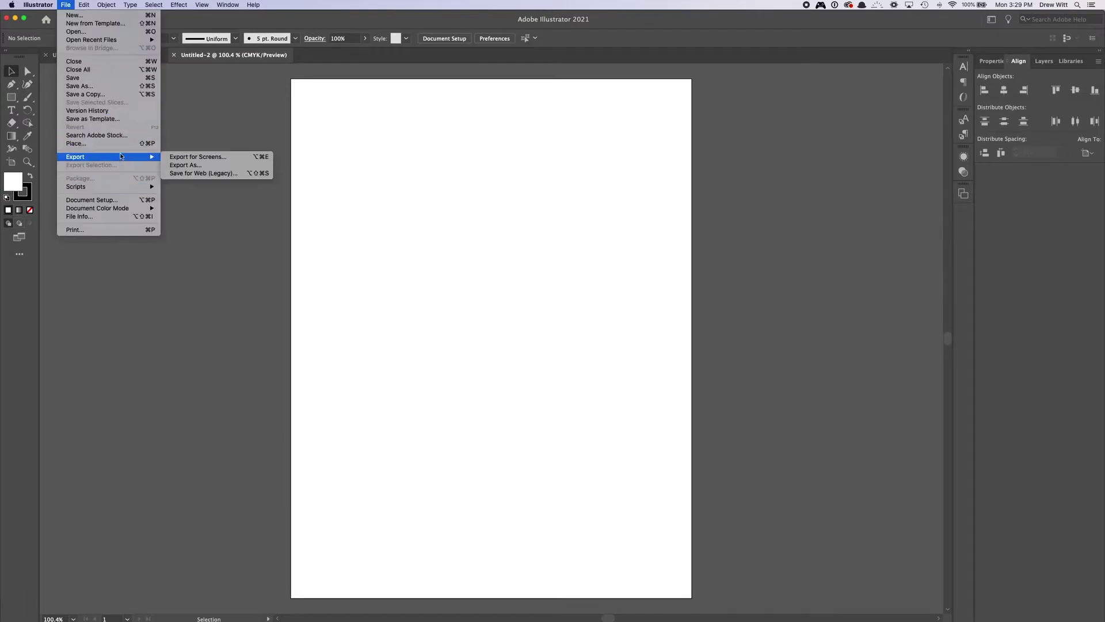
click(425, 170)
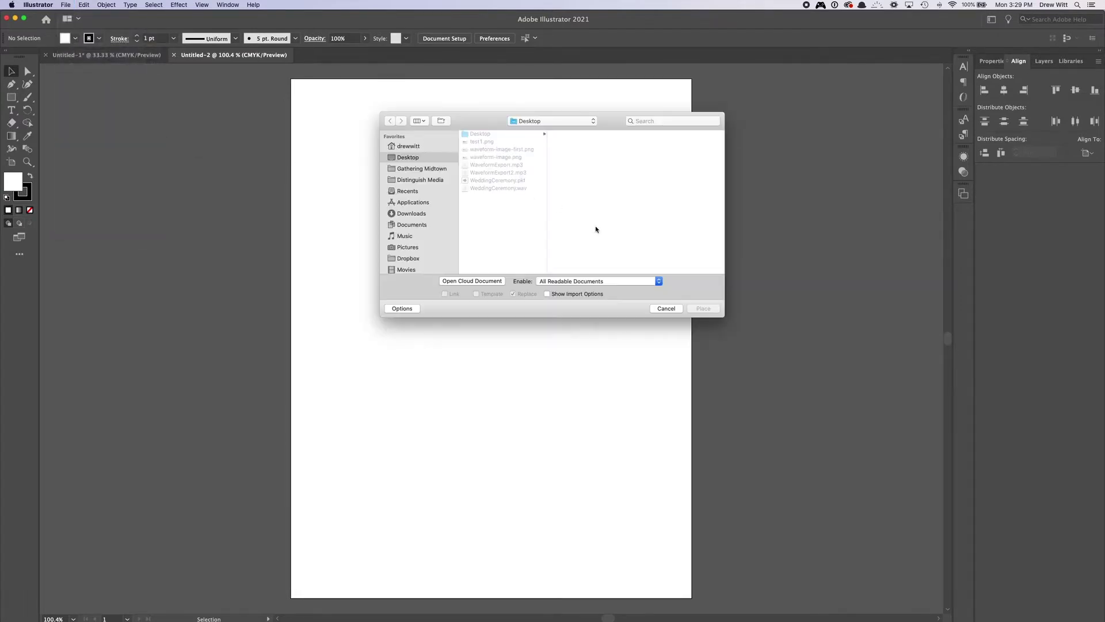
click(521, 149)
click(715, 309)
click(309, 150)
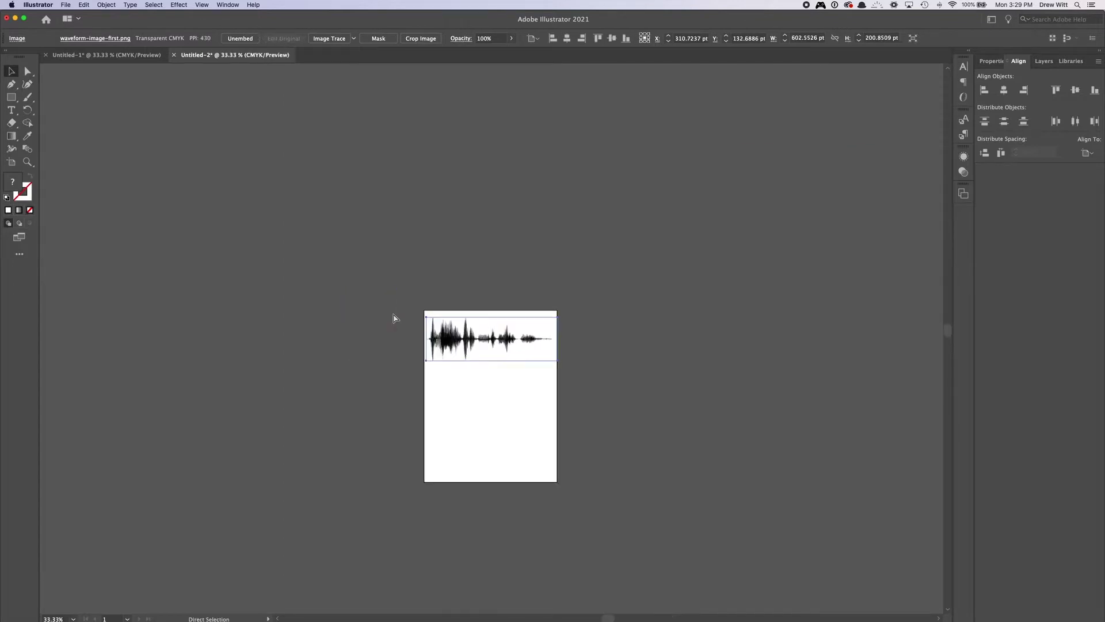
Select the placed waveform image and run Image Trace on it, accepting the large-image tracing.
key(super+equal)
key(super+equal)
key(super+equal)
click(437, 405)
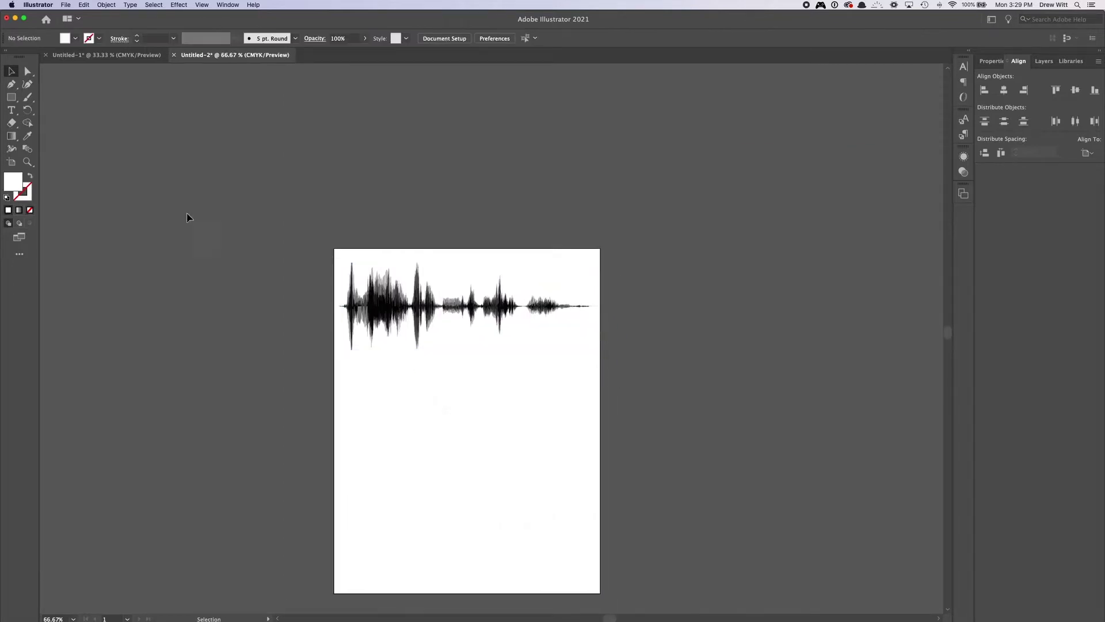
scroll(436, 380, down, 2)
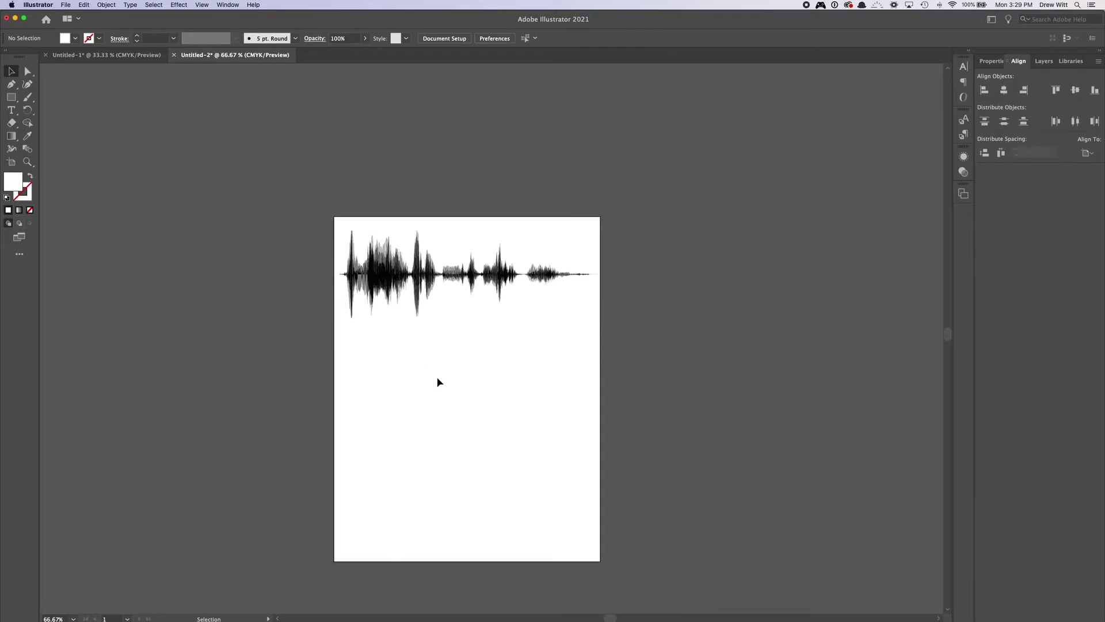
key(super+1)
key(super+a)
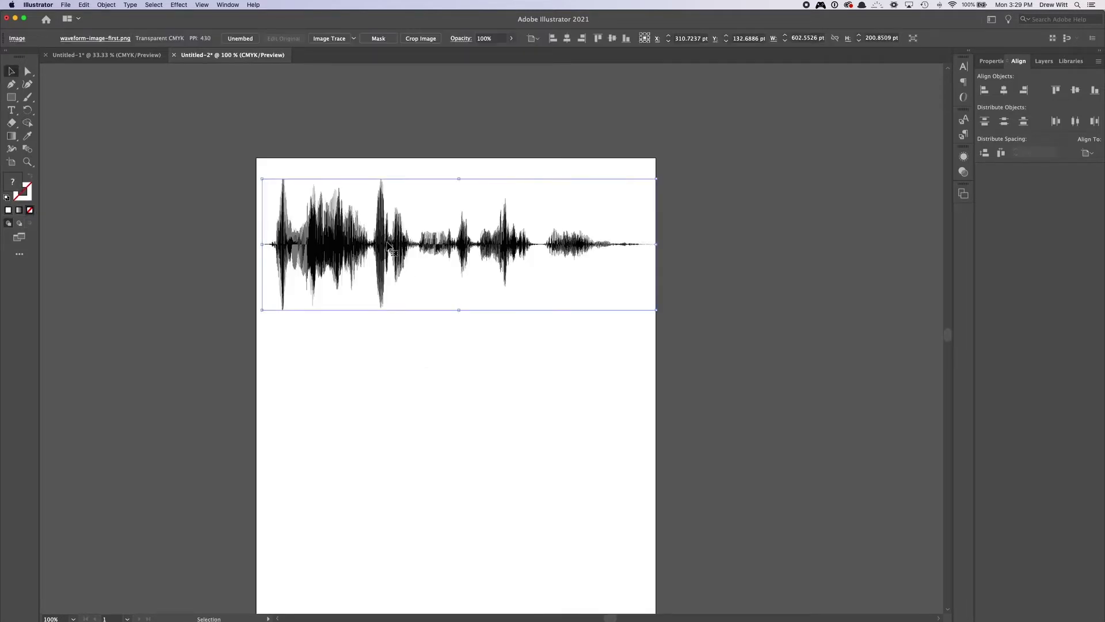
click(329, 38)
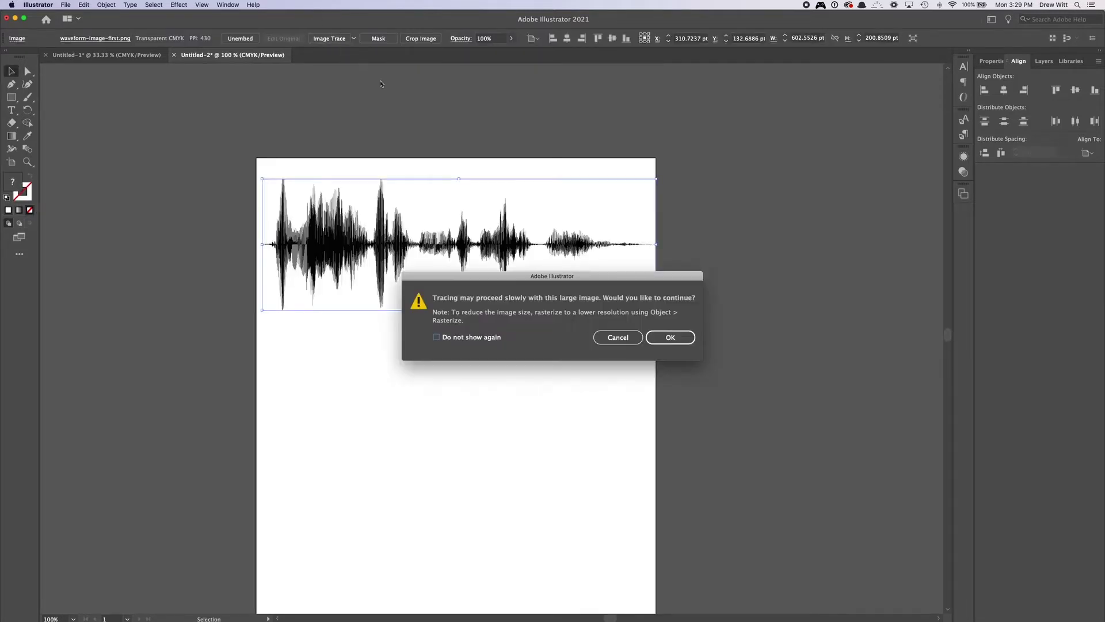
click(669, 337)
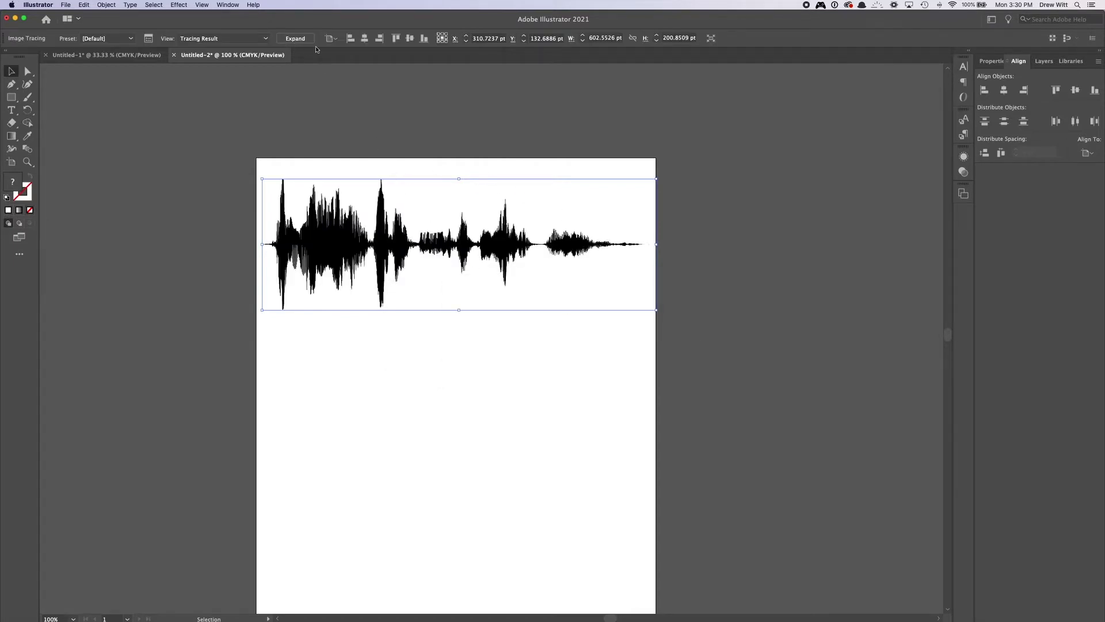
Expand the traced waveform into editable paths and remove the white background pieces so only the black waveform path remains.
click(1044, 61)
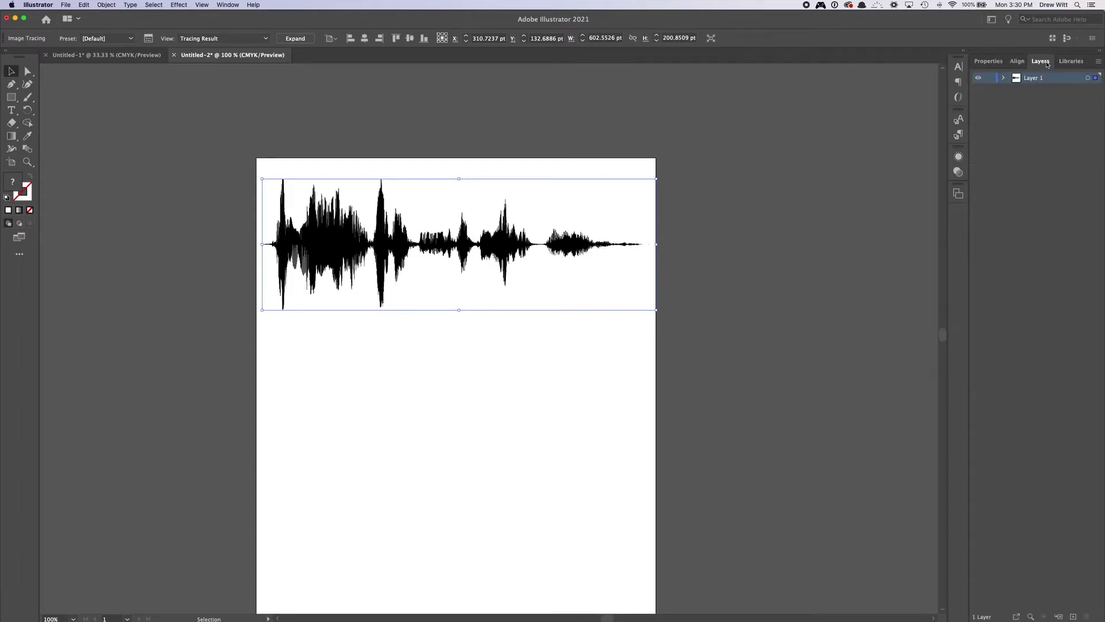
click(295, 40)
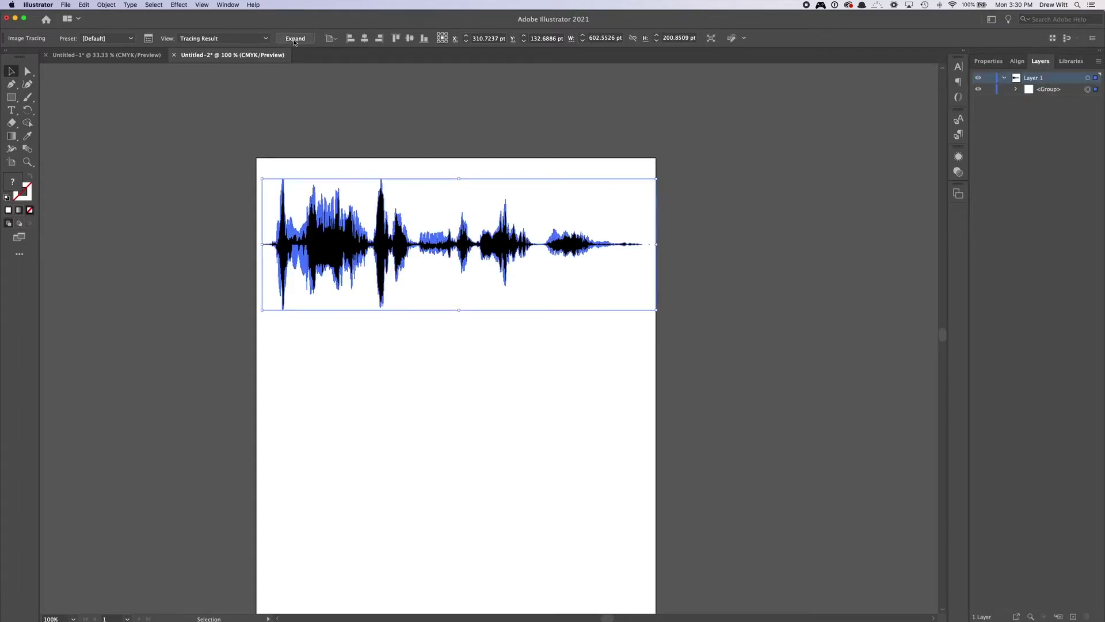
click(295, 40)
click(539, 154)
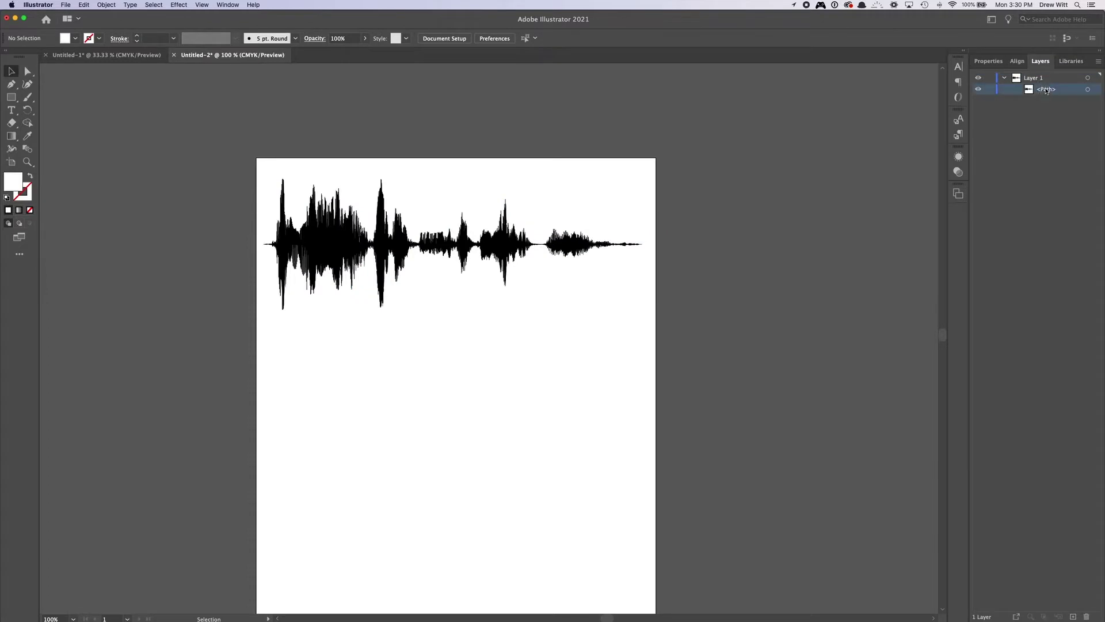
Shift the black waveform path slightly to the right and fit the artboard closely around it.
click(500, 247)
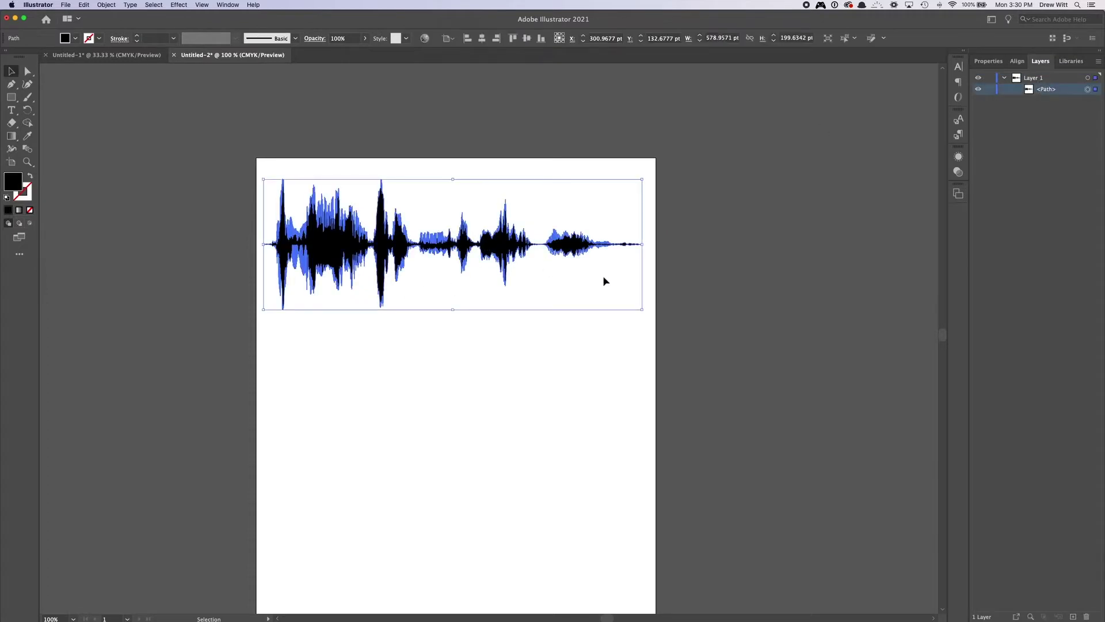
drag(504, 247, 510, 246)
double_click(533, 252)
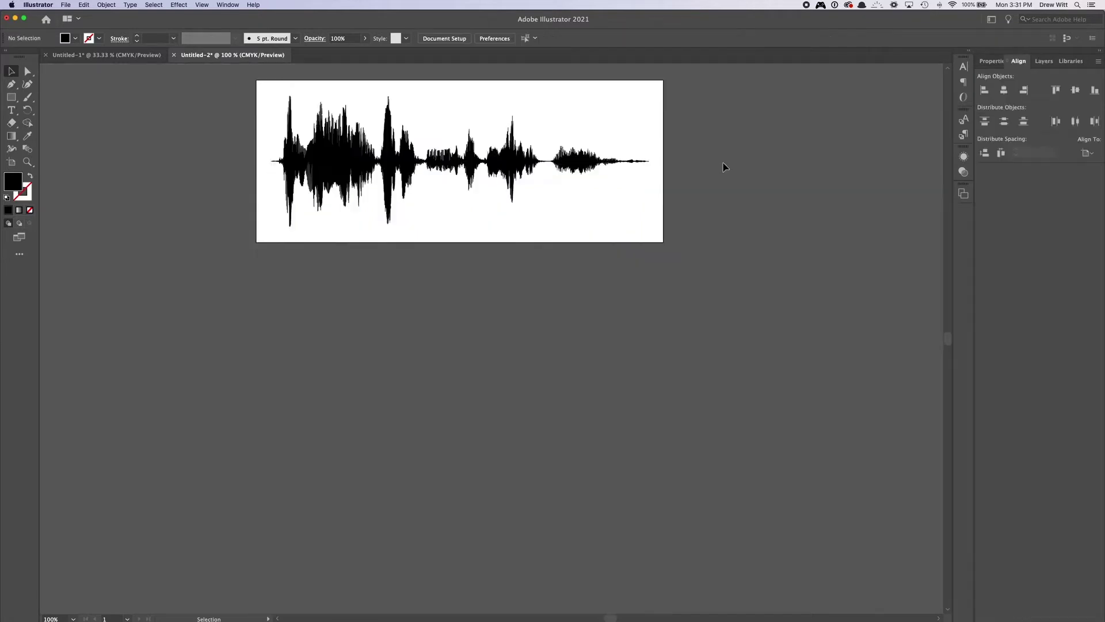
Export the waveform artwork to the Desktop as an SVG file named svg-waveform.svg.
scroll(723, 167, up, 2)
click(66, 4)
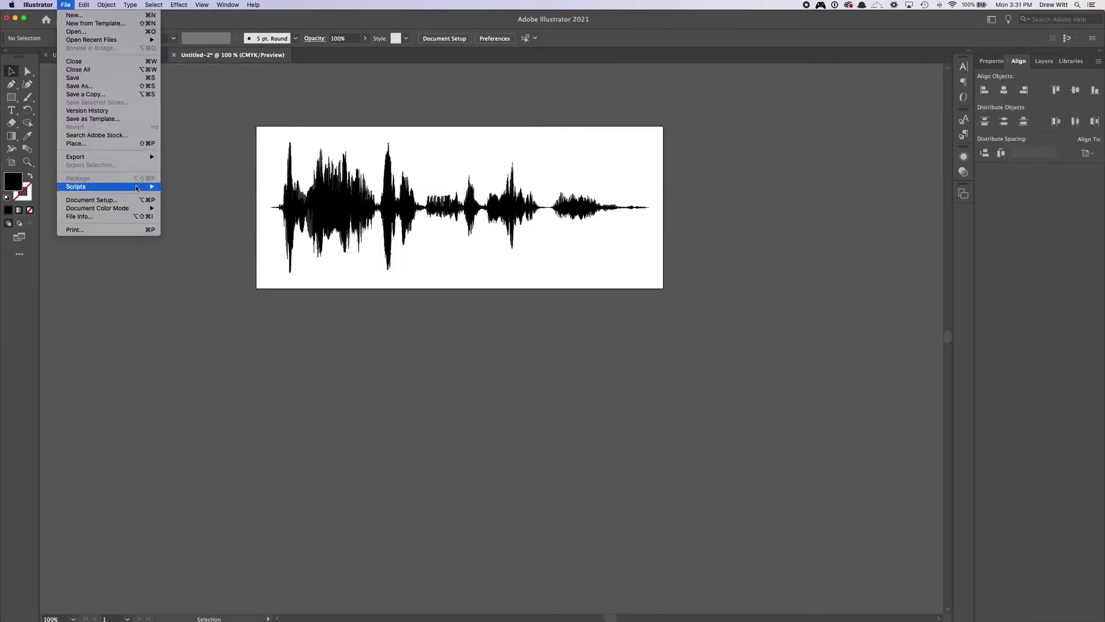
mouse_move(132, 157)
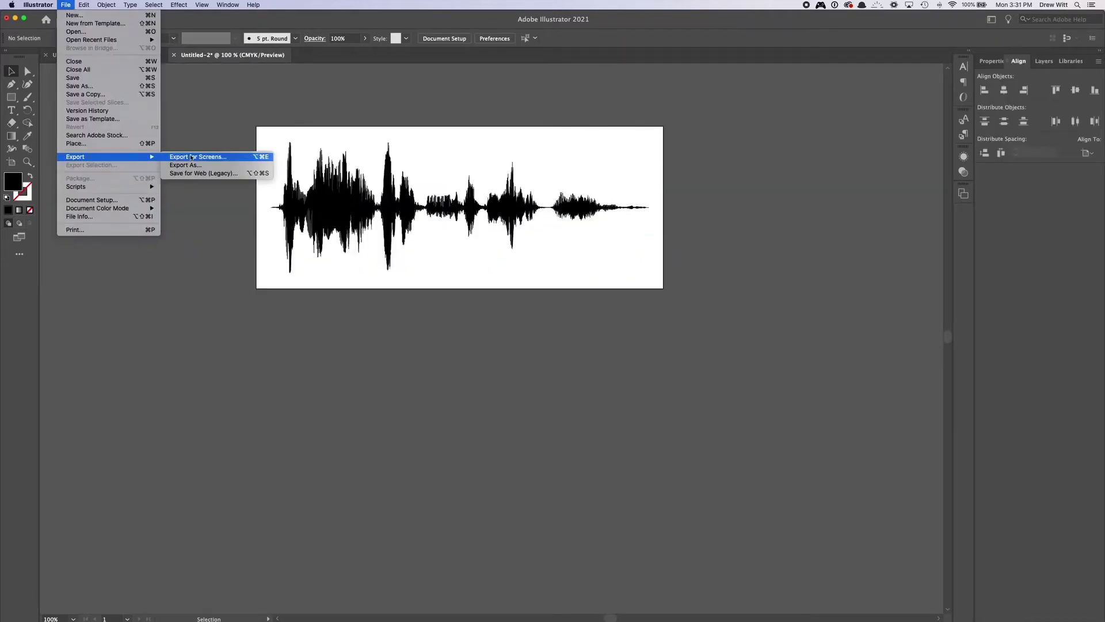
click(233, 168)
click(559, 341)
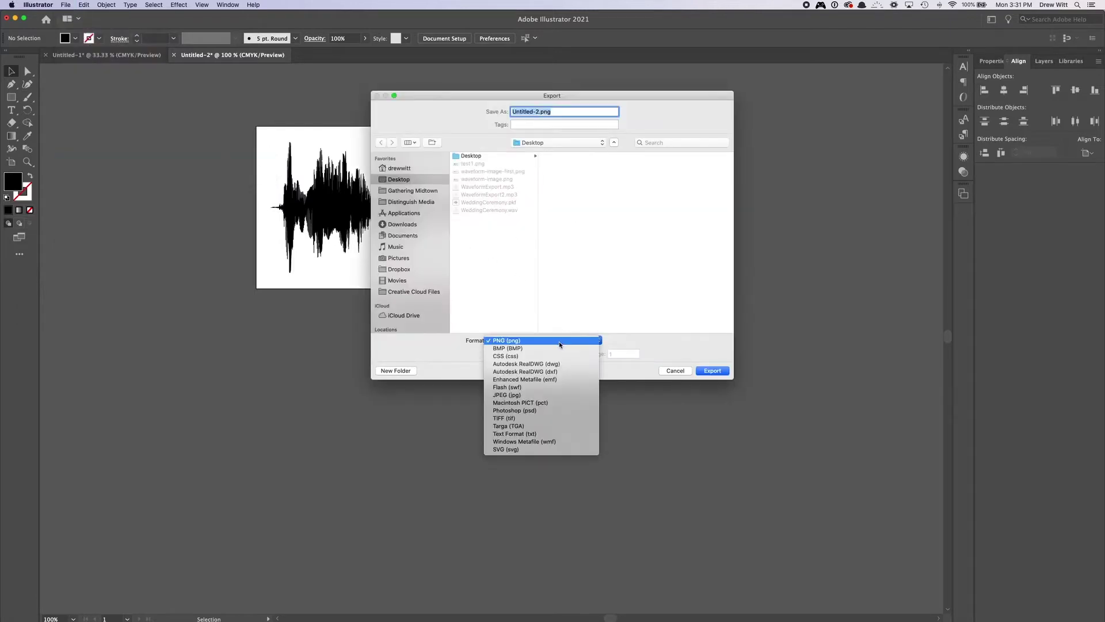
click(583, 450)
click(418, 183)
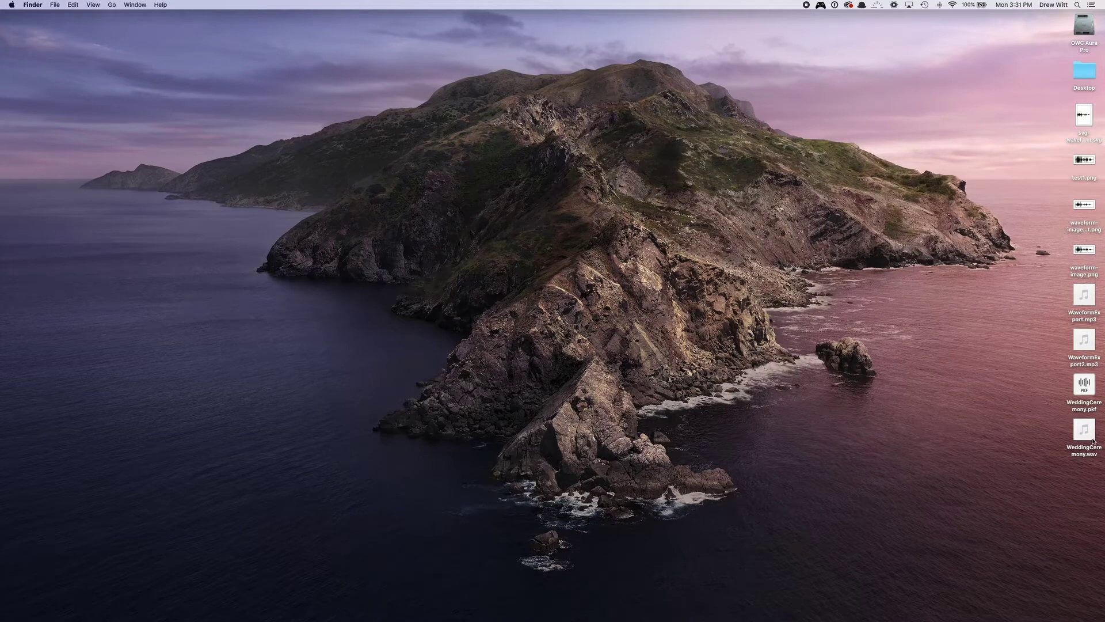
Switch to the Desktop and preview the exported svg-waveform.svg with Quick Look.
click(1092, 438)
click(1093, 211)
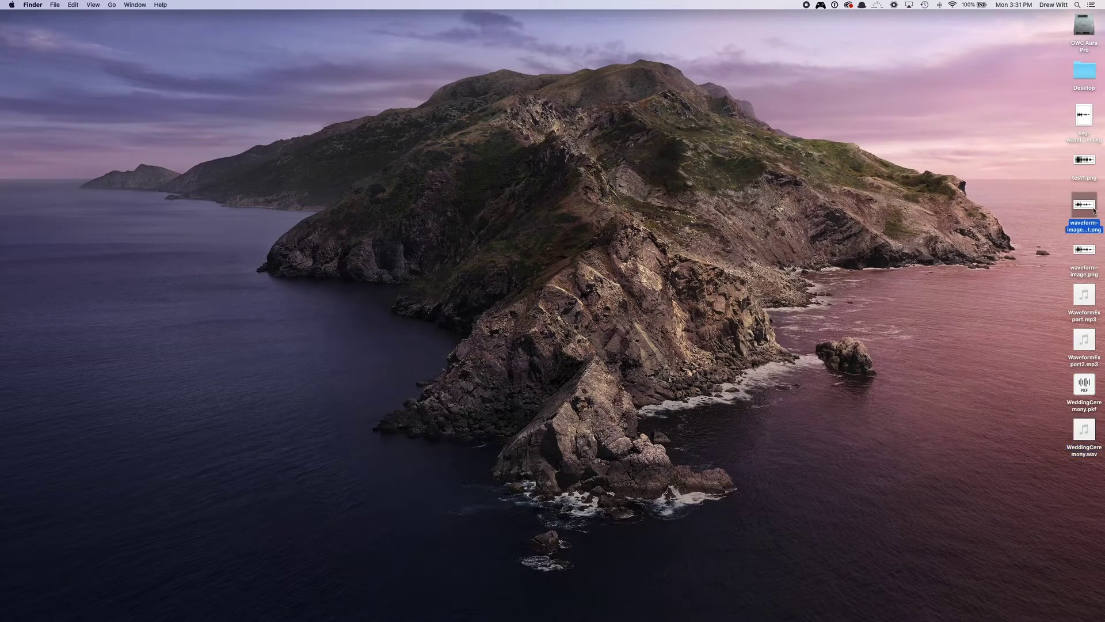
key(space)
key(Up)
key(Up)
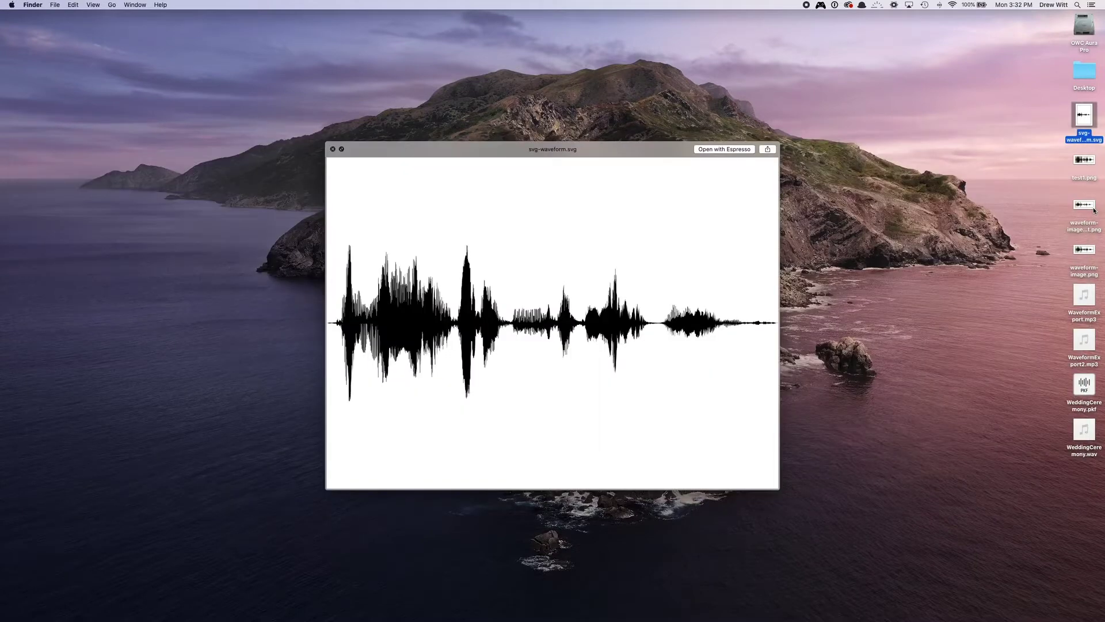
key(space)
click(357, 302)
Switch to Easel in Chrome and create a new project from the open Duet project.
click(10, 242)
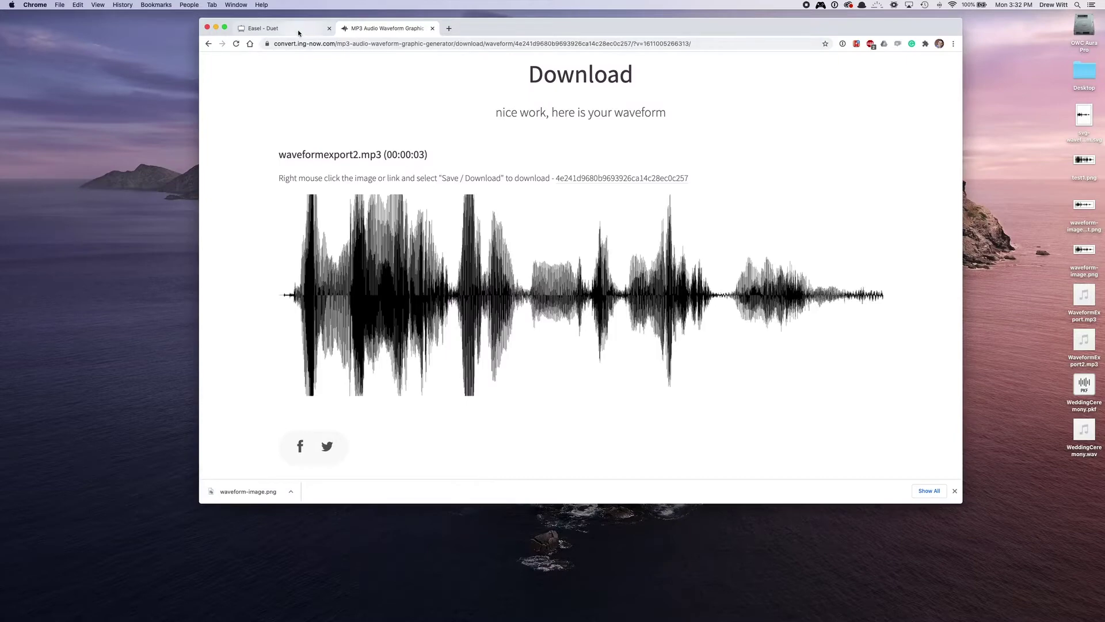
click(299, 32)
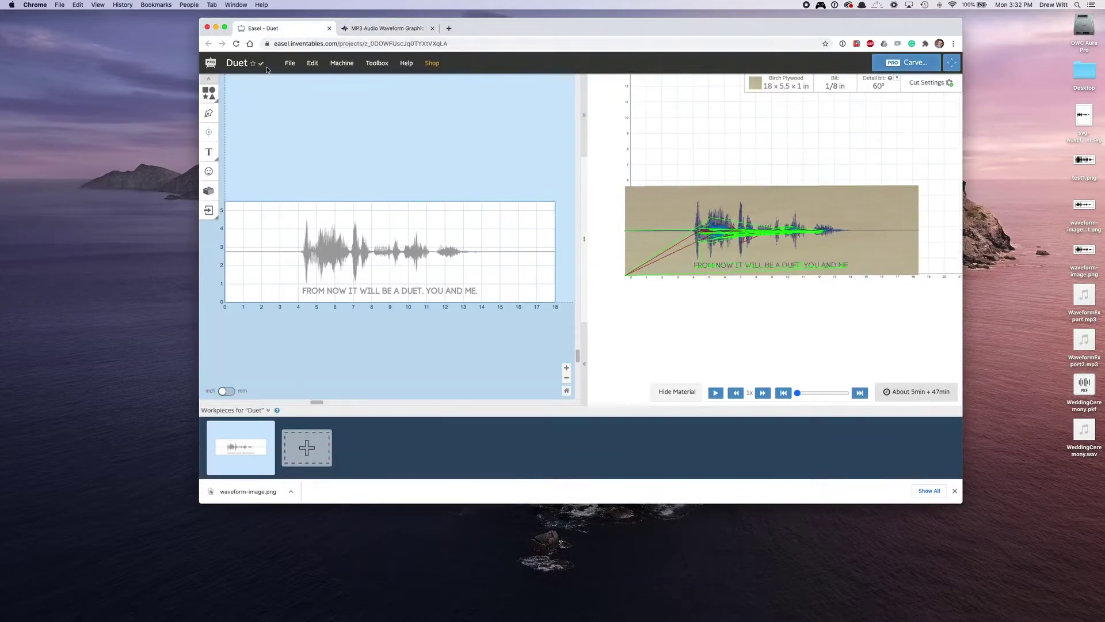
click(290, 62)
click(302, 84)
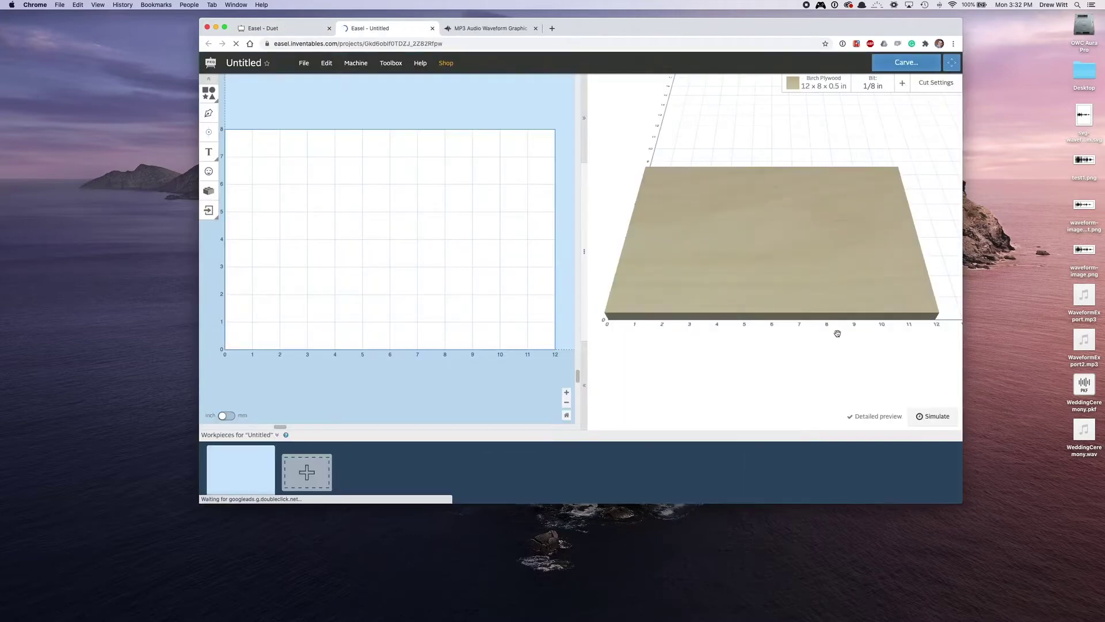
Set the Birch Plywood material dimensions to 5.6 in width, 5.5 in length and 1 in thickness.
click(822, 87)
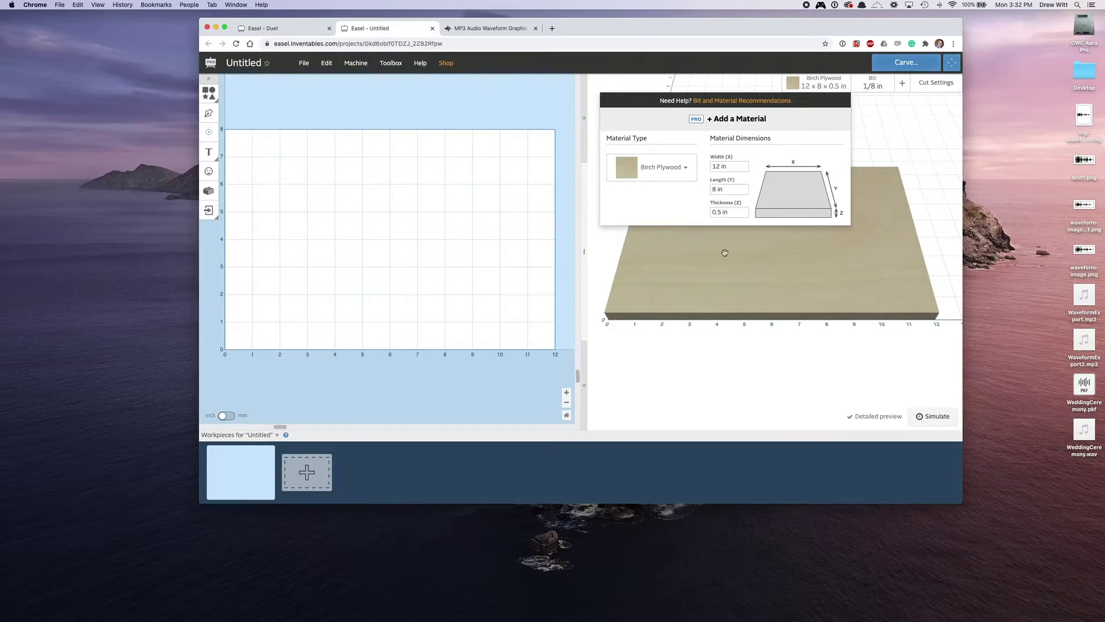
triple_click(724, 213)
text(1 in)
key(Return)
double_click(715, 166)
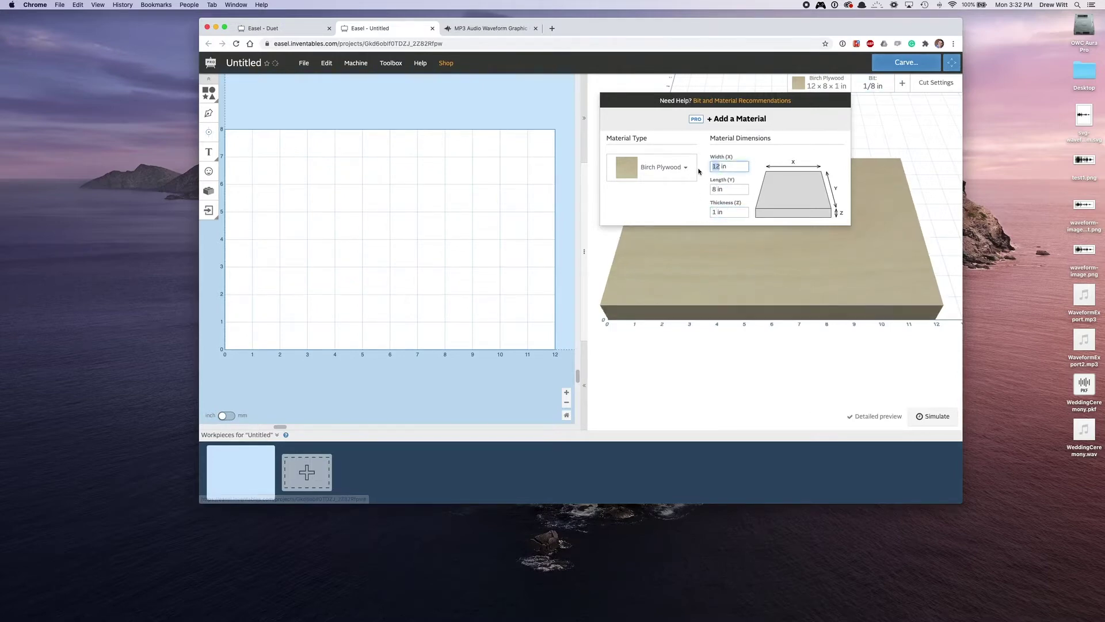
text(5)
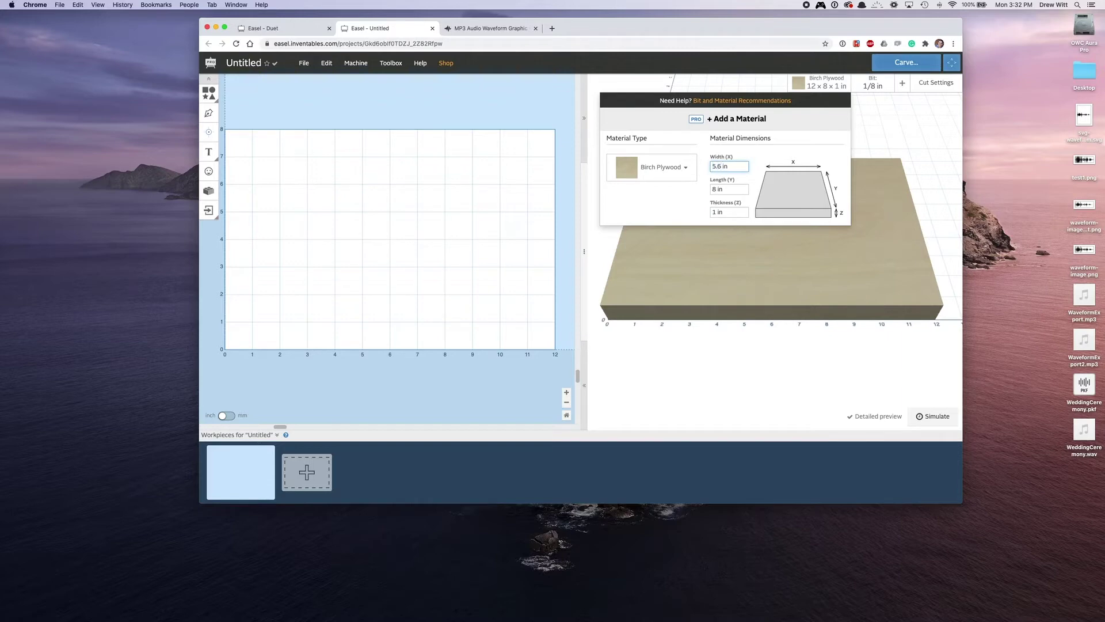
text(.6)
double_click(715, 190)
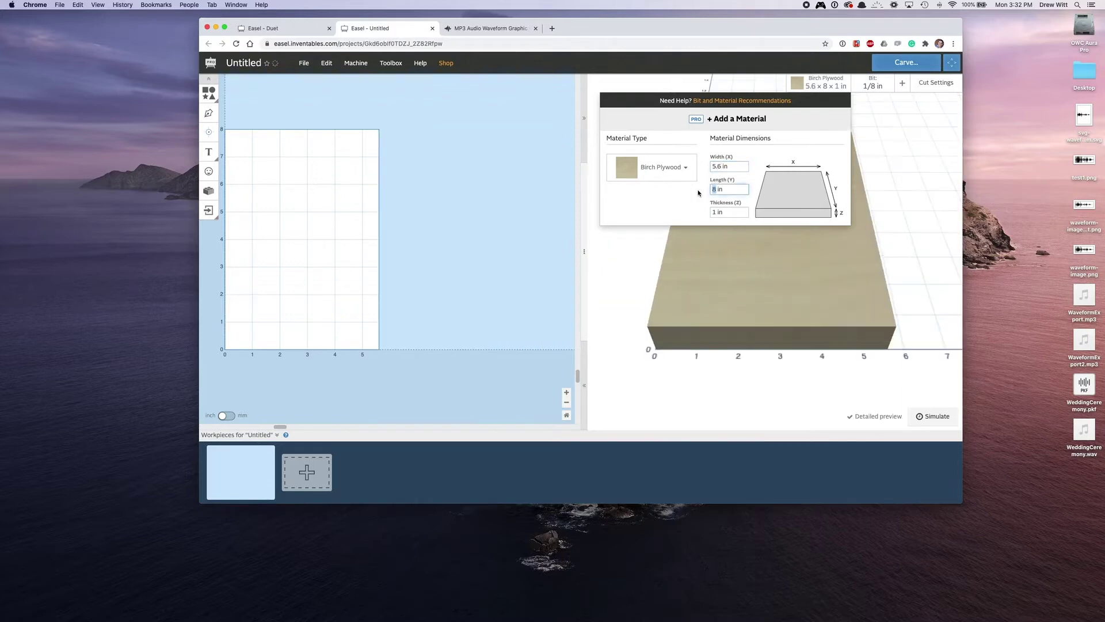
text(5.5)
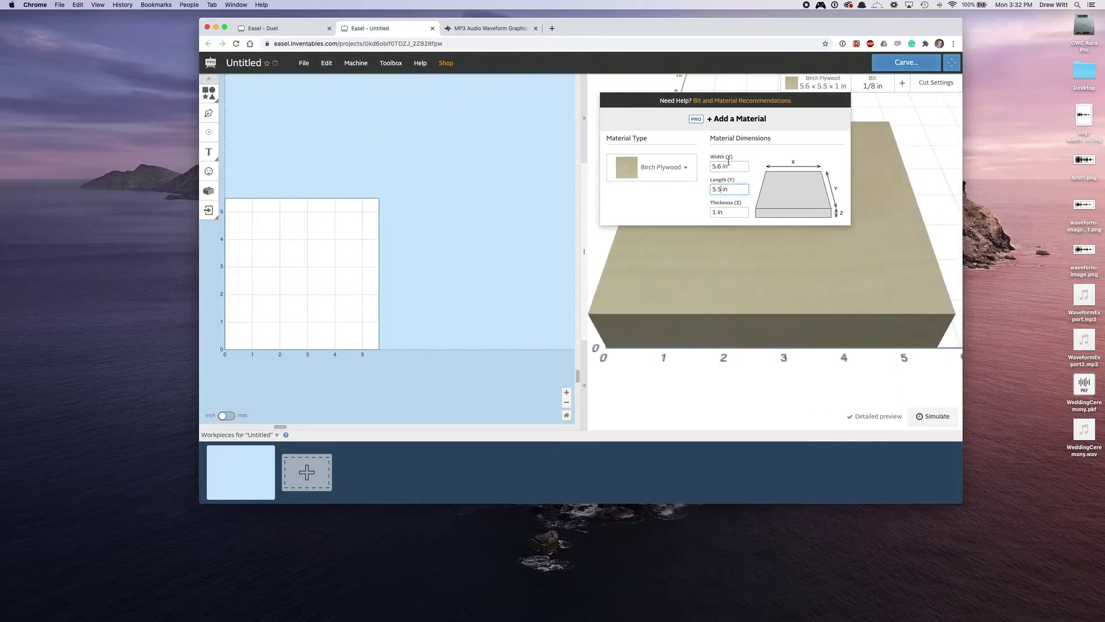
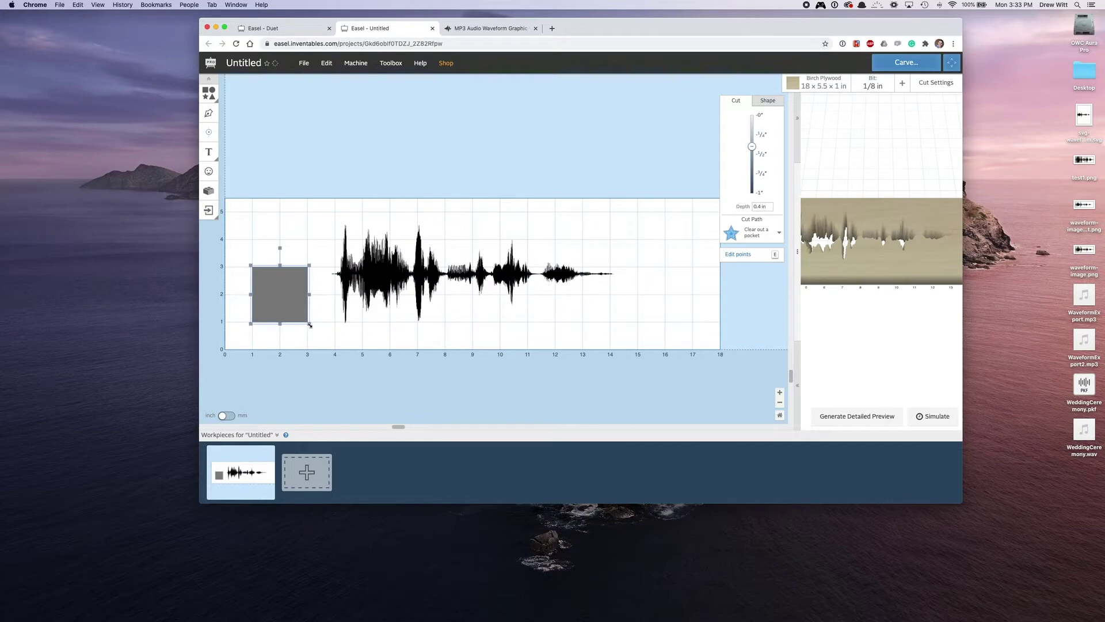
Resize the square into a very thin horizontal strip spanning the full 18 in workpiece width along the waveform's centerline.
drag(310, 325, 314, 328)
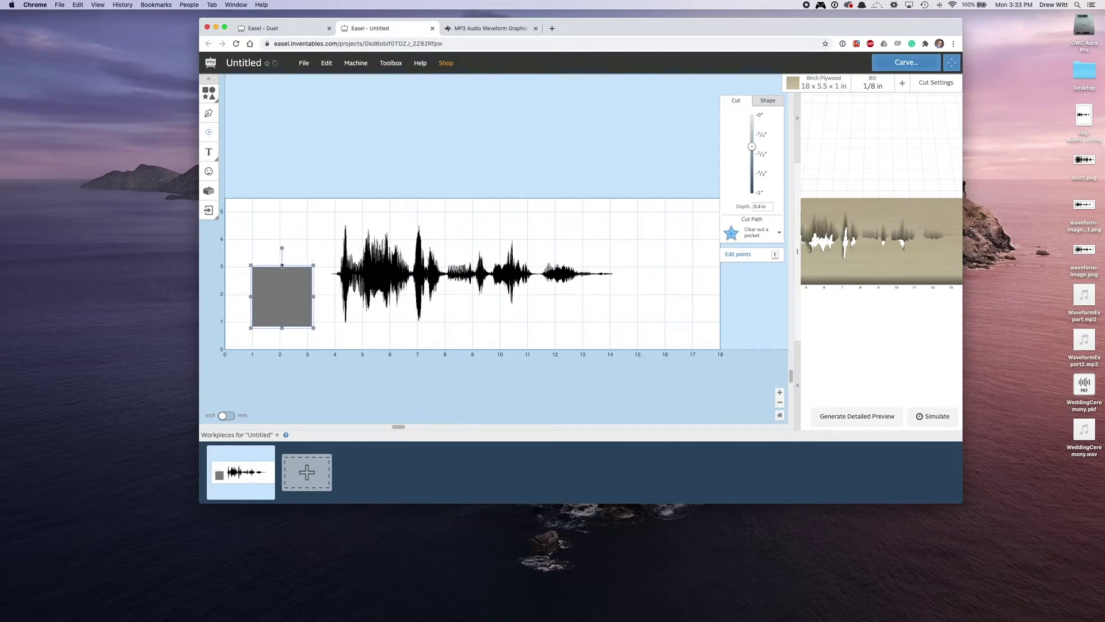
drag(282, 266, 236, 300)
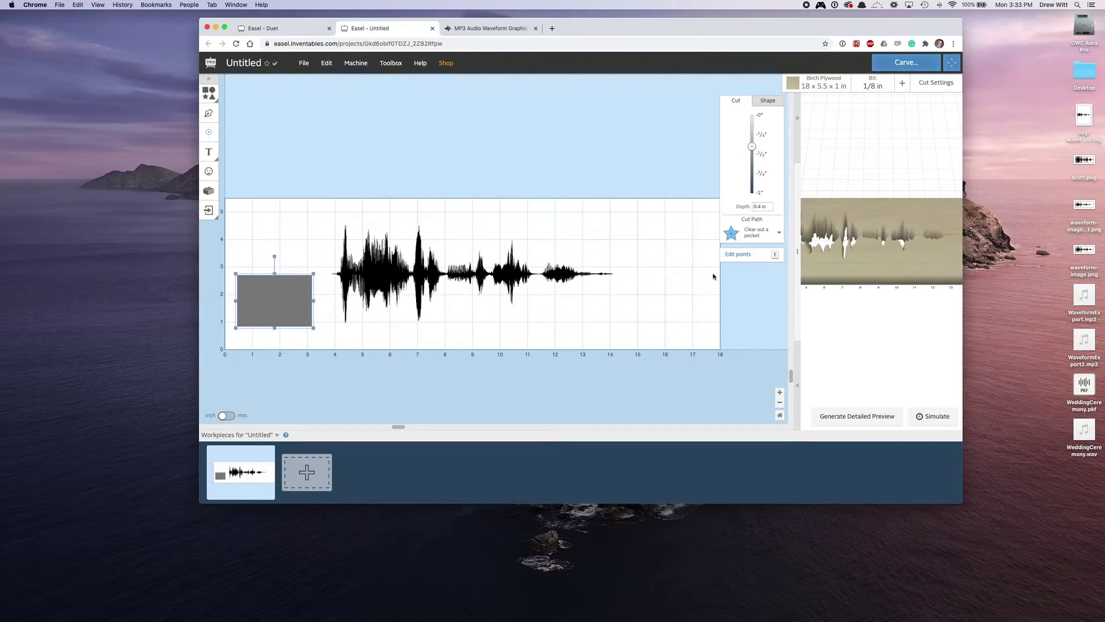
drag(315, 302, 722, 299)
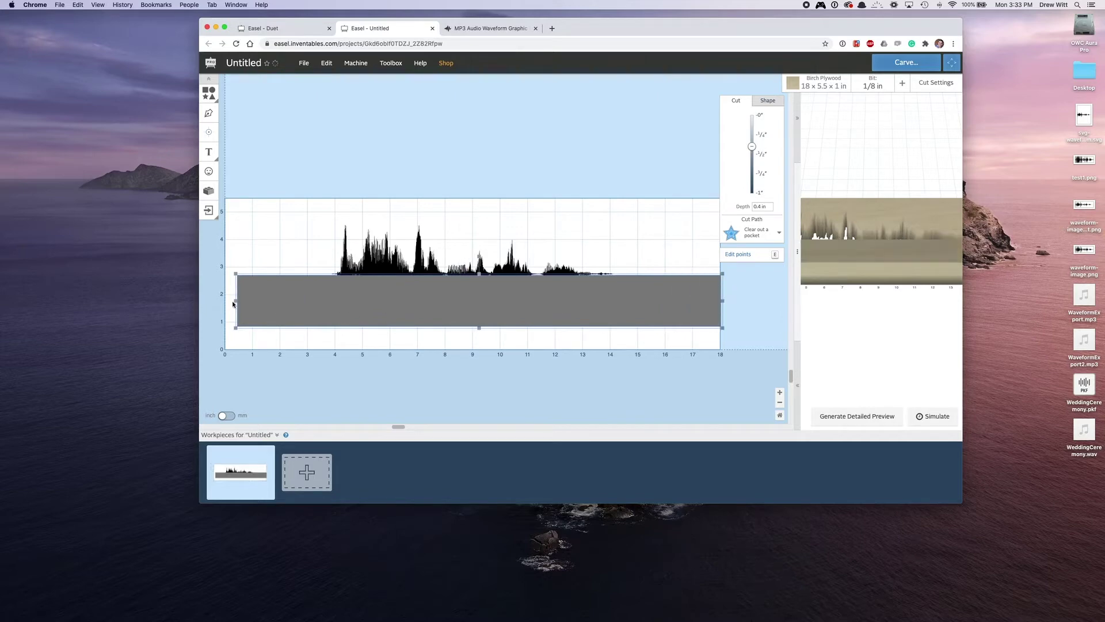
drag(234, 301, 222, 302)
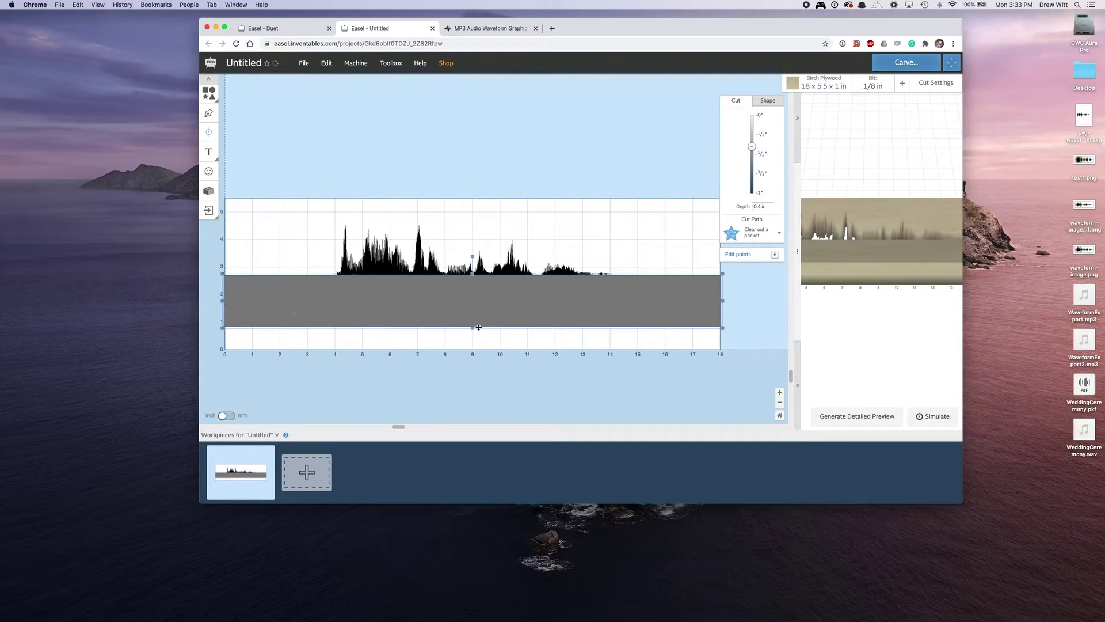
drag(472, 328, 485, 276)
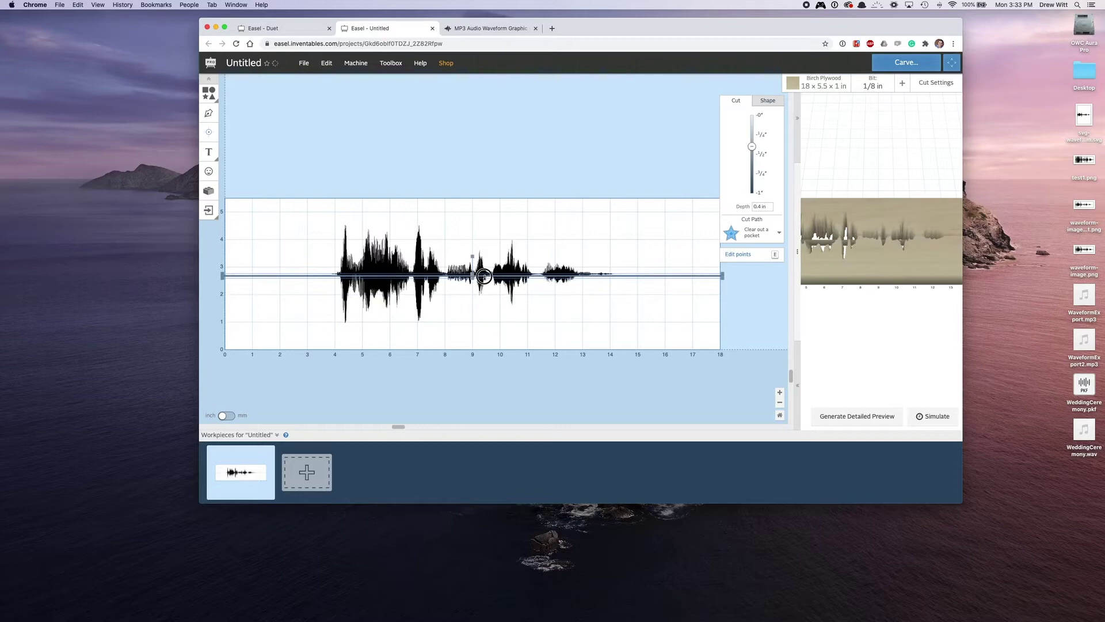
drag(484, 276, 485, 277)
Set the thin strip's cut depth to 0.125 in and center it on the material.
drag(762, 206, 746, 209)
key(Return)
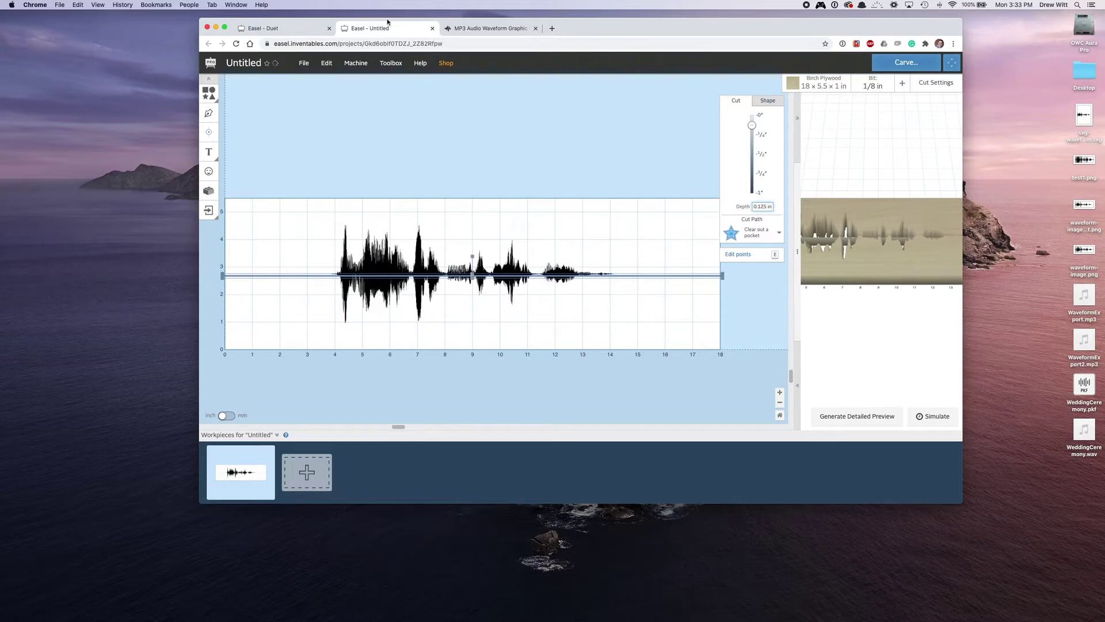
click(327, 63)
click(403, 302)
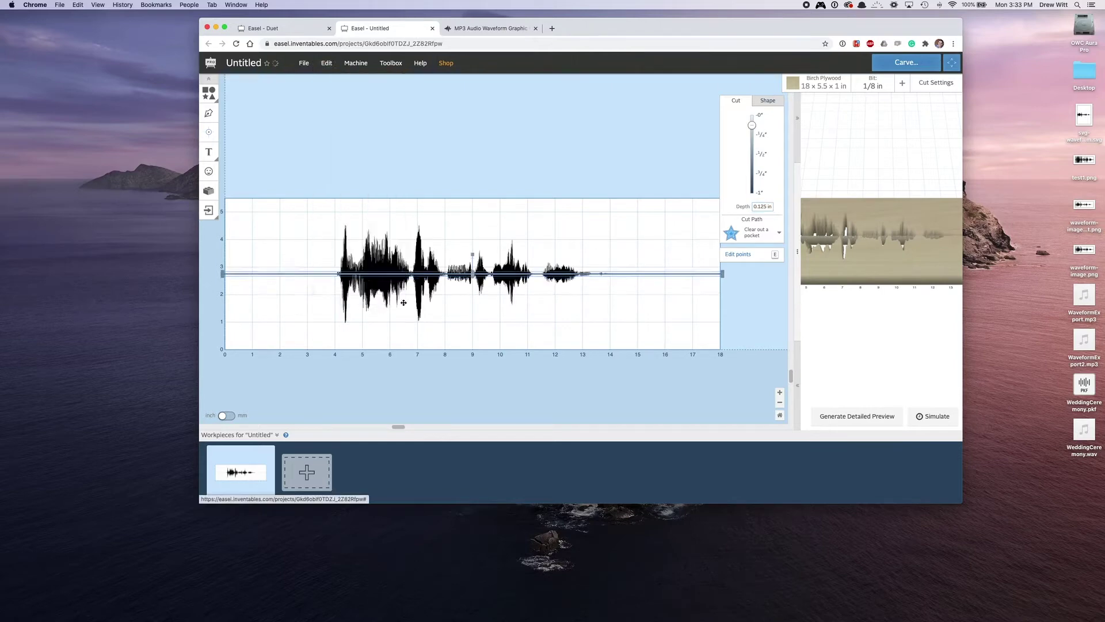
Send the thin horizontal strip to the back, behind the waveform, and deselect it.
right_click(322, 274)
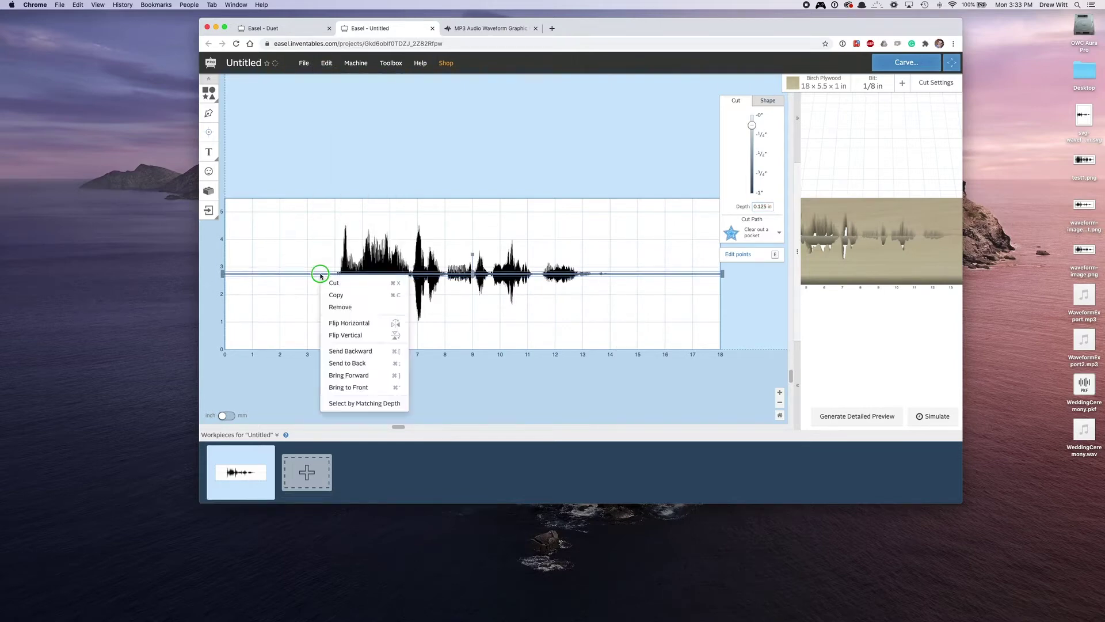
click(327, 330)
right_click(318, 274)
click(318, 274)
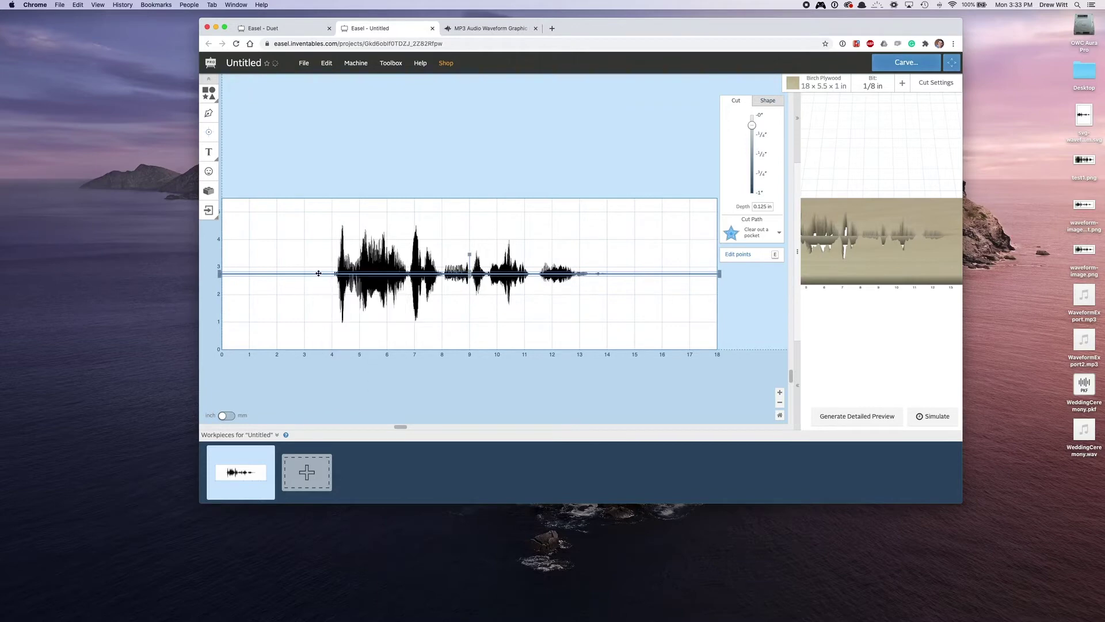
right_click(318, 274)
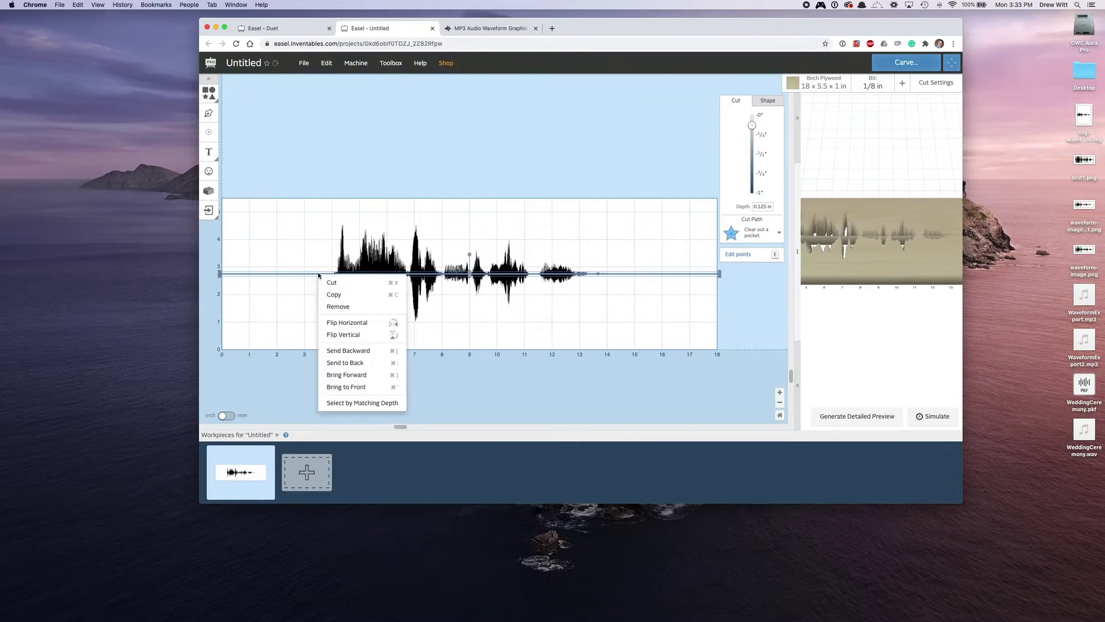
click(378, 364)
click(546, 394)
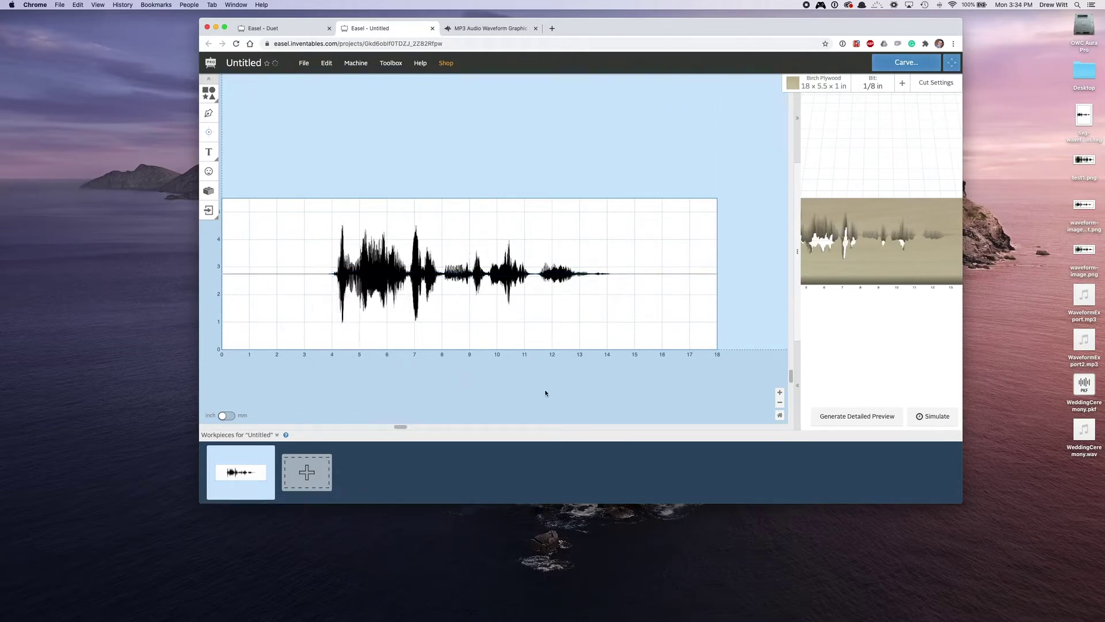
Set the waveform's cut depth to 0.125 in to match the strip, and check the line on both sides.
click(421, 274)
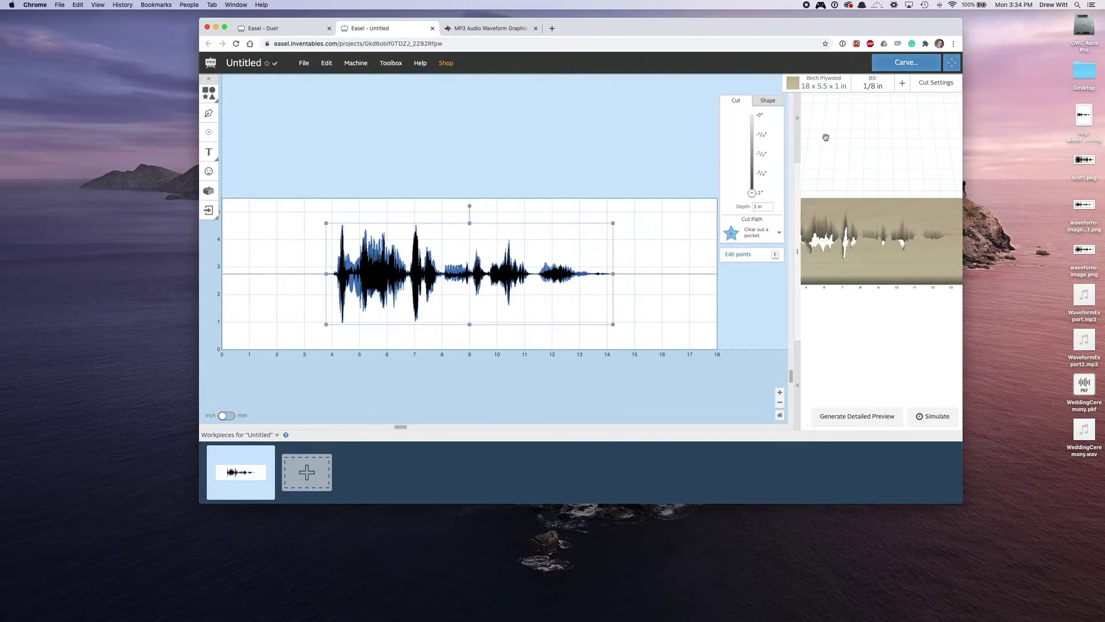
click(760, 209)
key(Return)
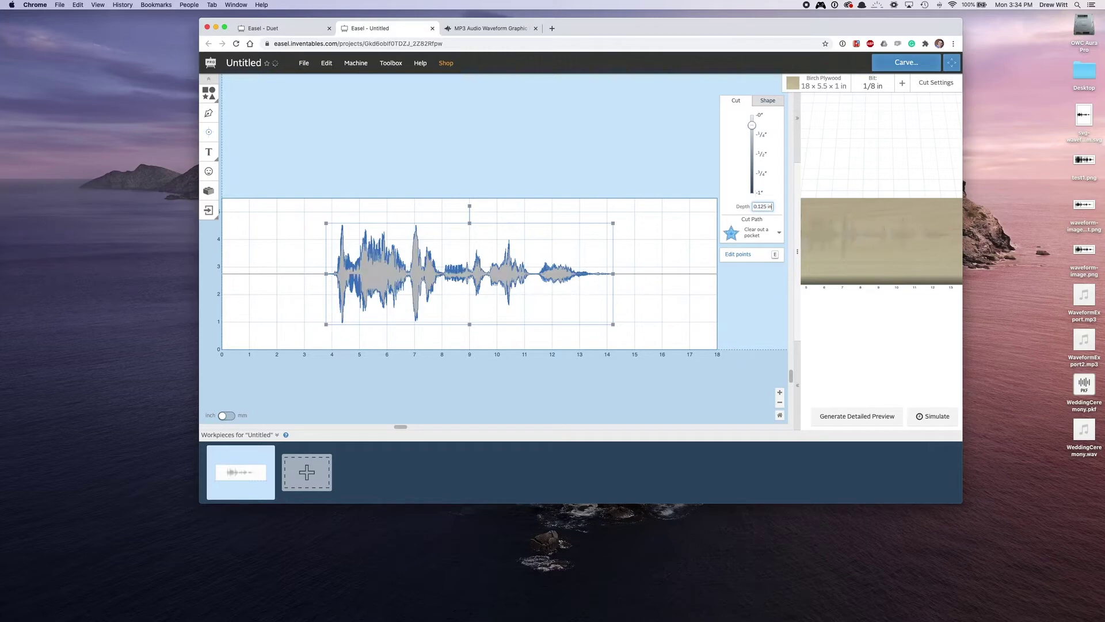
click(735, 341)
scroll(639, 322, left, 3)
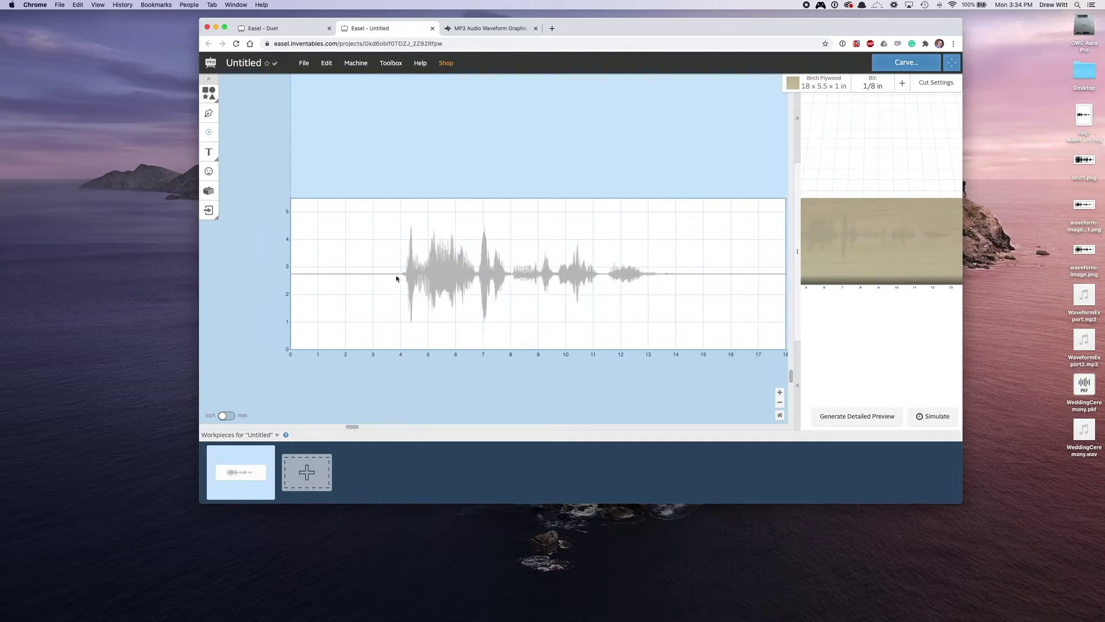
scroll(707, 285, right, 2)
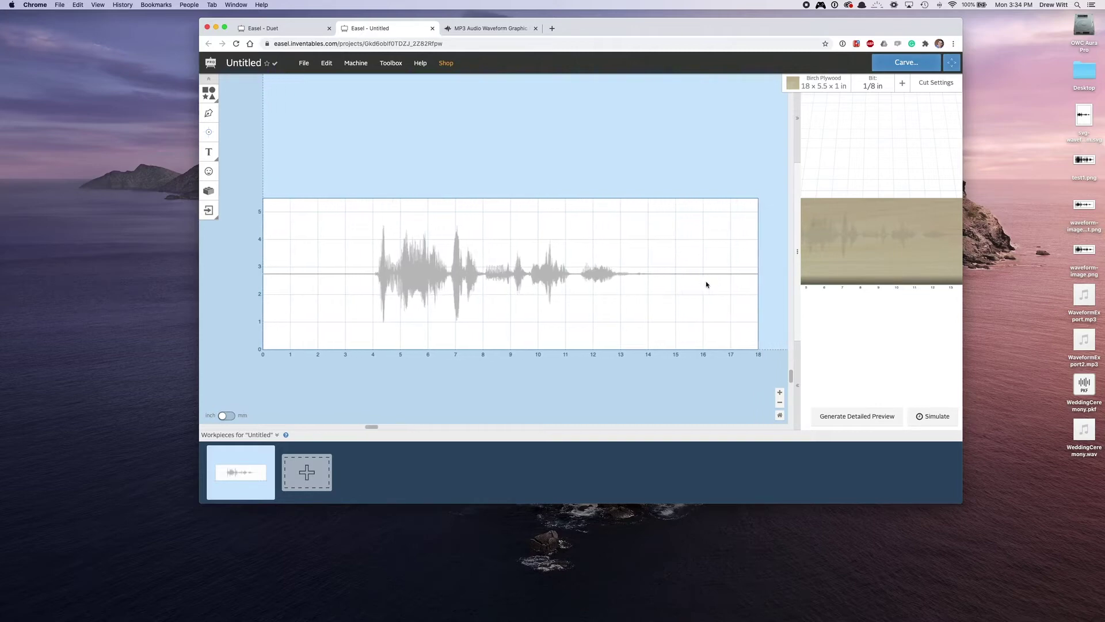
Enlarge the 3D preview and tilt it to inspect the carved waveform and centerline strip.
drag(797, 262, 547, 259)
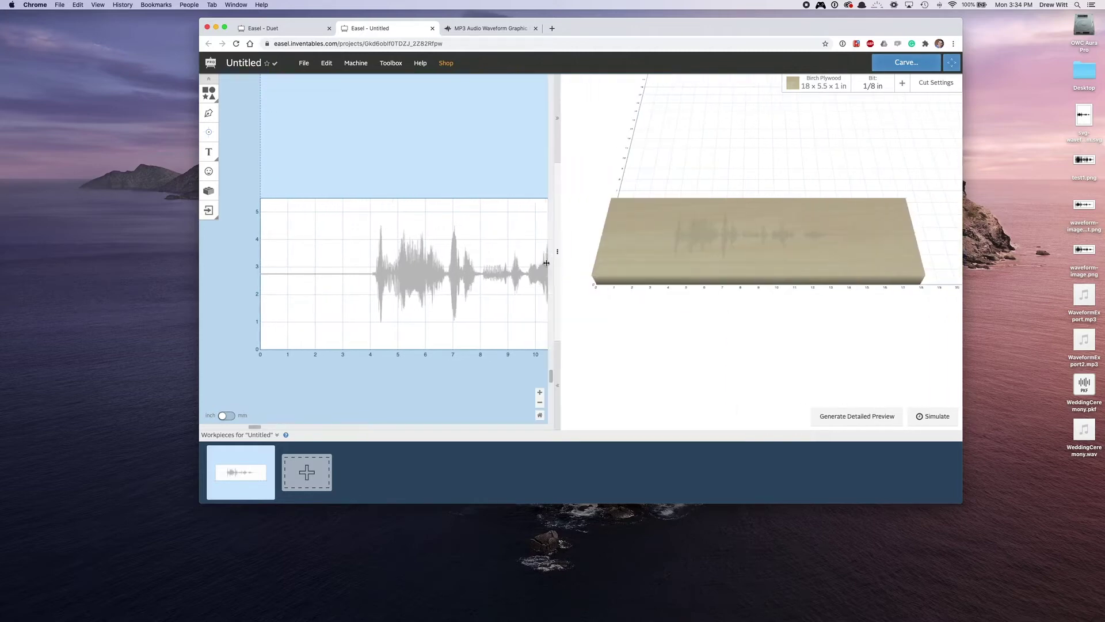
drag(713, 247, 720, 372)
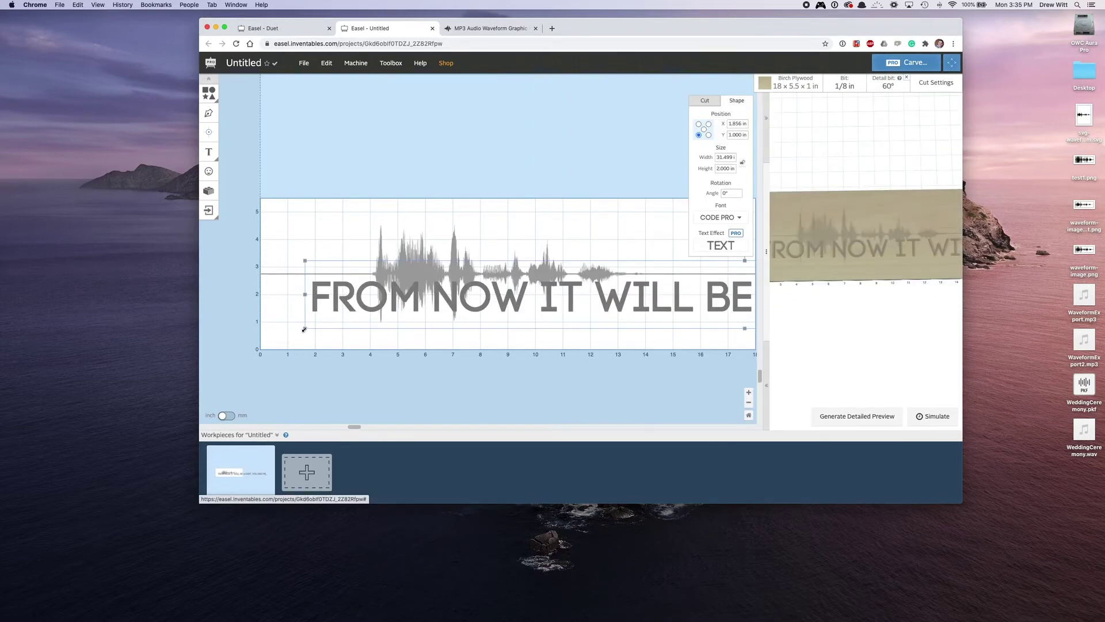
Scale the text "FROM NOW IT WILL BE A DUET. YOU AND ME." down to about 9.44 × 0.6 in and place it beneath the waveform.
drag(304, 329, 639, 259)
key(ctrl+z)
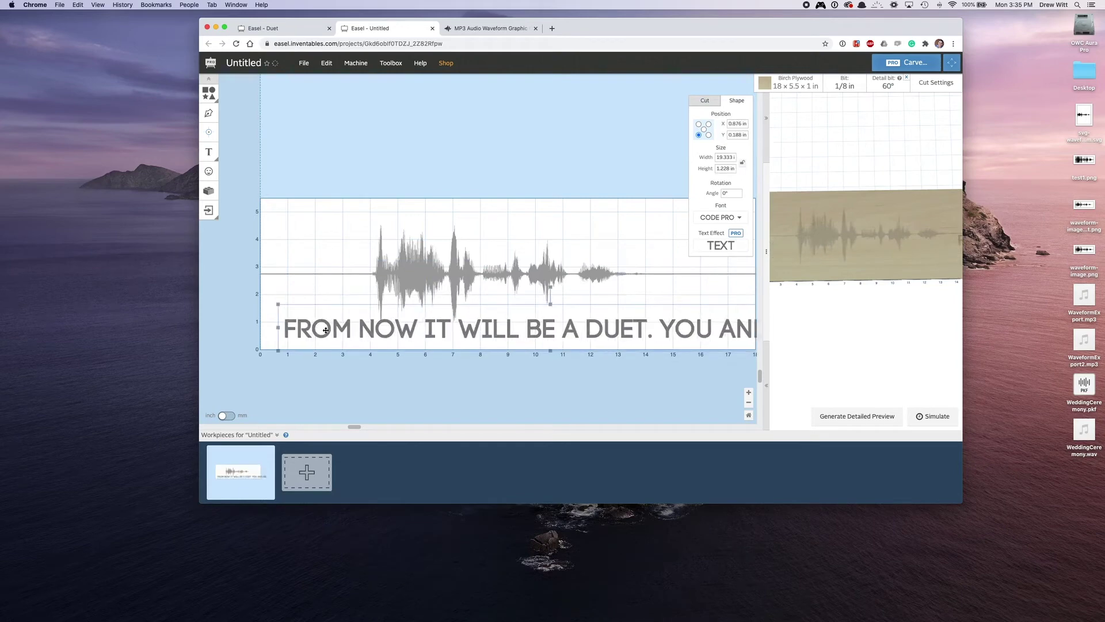
drag(279, 301, 424, 329)
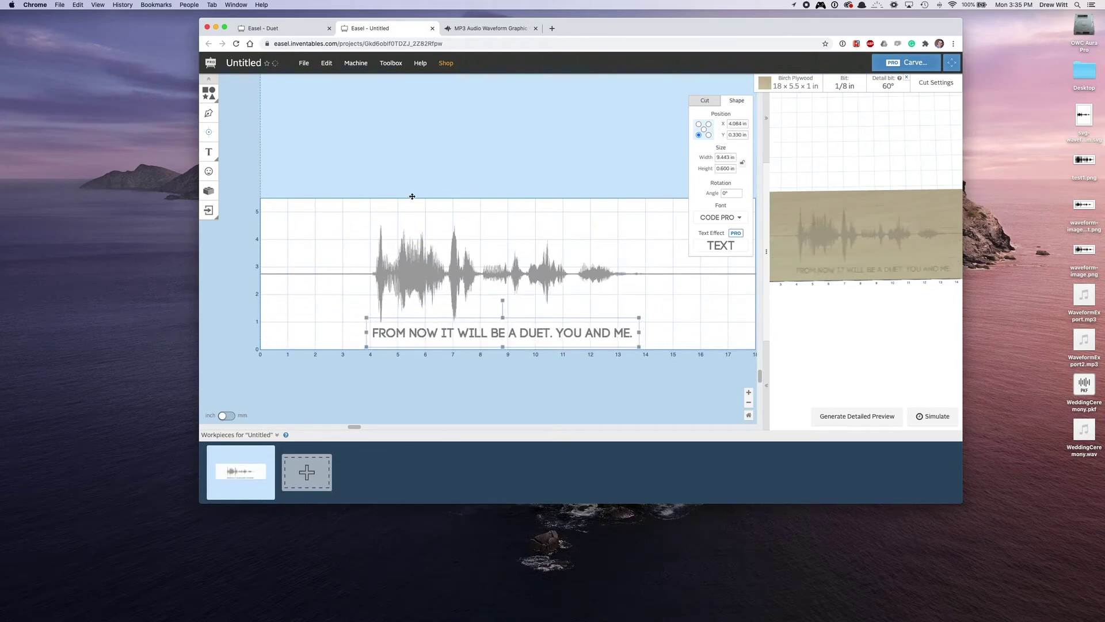
Center the quote text on the material and shift it straight down to about Y 1.2 in.
click(326, 63)
click(388, 295)
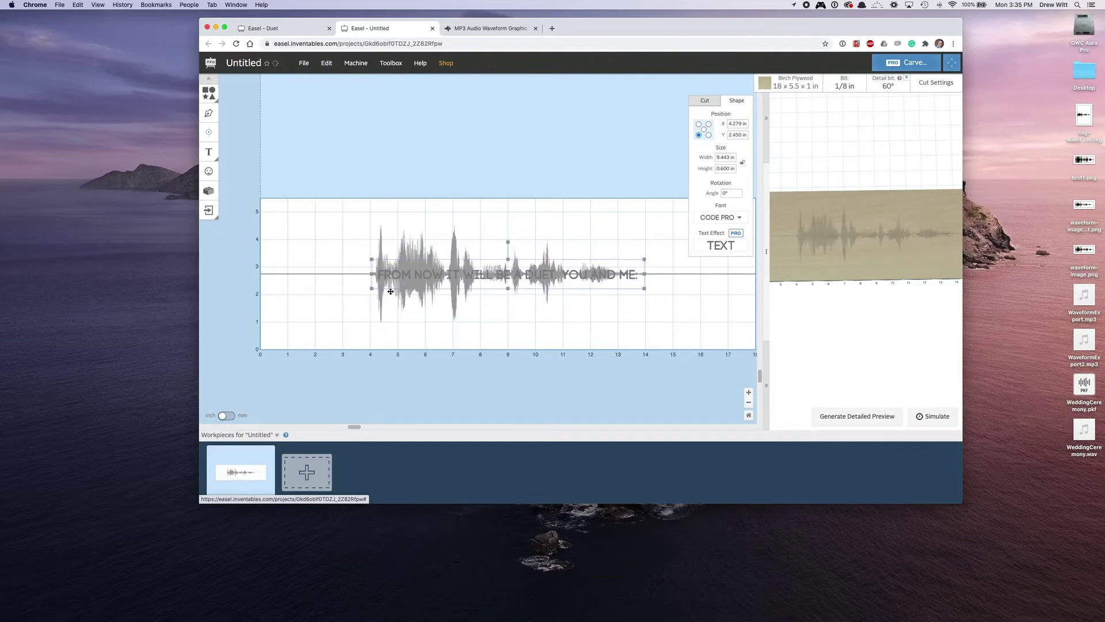
key(Down)
key(Down)
key(Down)
key(Down)
key(Down)
key(Down)
key(Down)
key(Down)
key(Down)
key(Down)
key(Down)
key(Down)
key(Down)
key(Down)
key(Down)
key(Down)
key(Down)
key(Down)
key(Down)
key(Down)
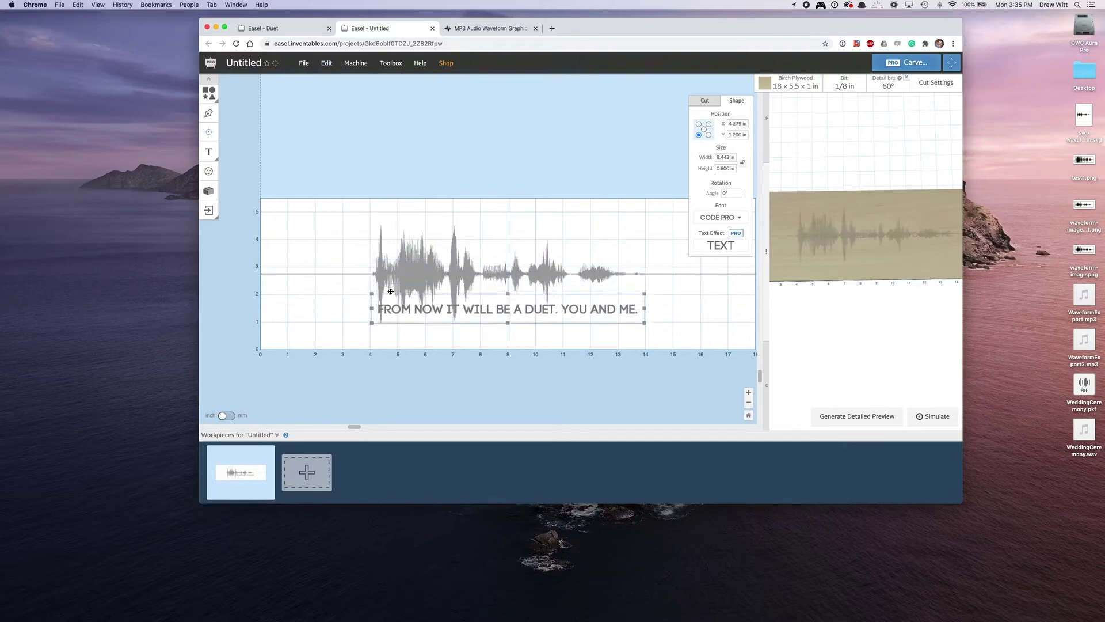
Switch to Adobe Audition to review the edited ceremony waveform, and return to Easel.
key(super+Tab)
key(super+Tab)
key(super+Tab)
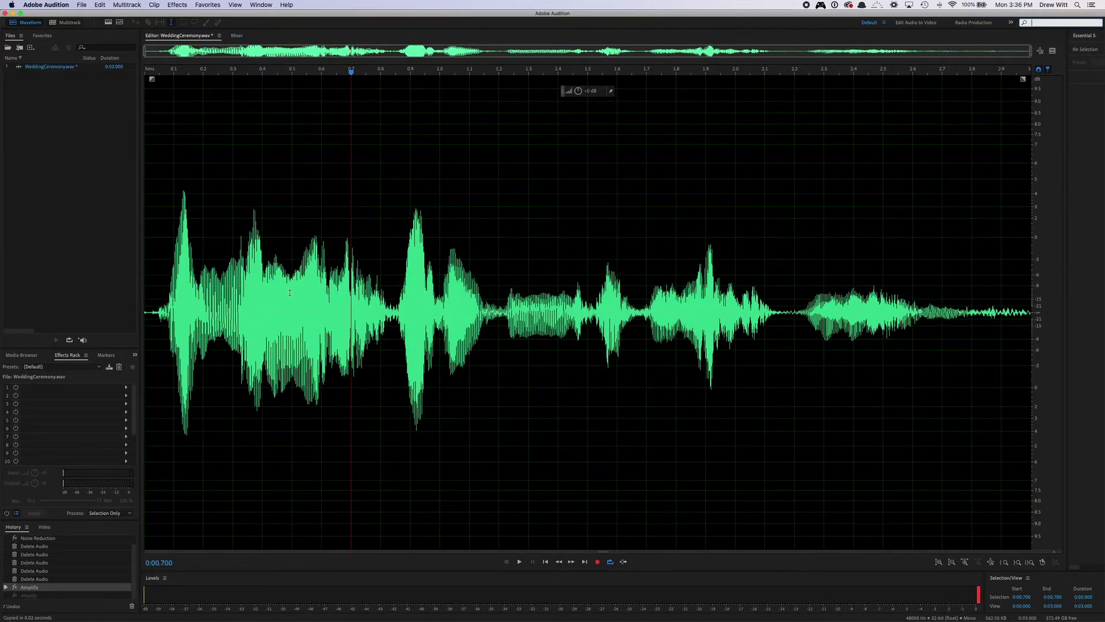
key(super+Tab)
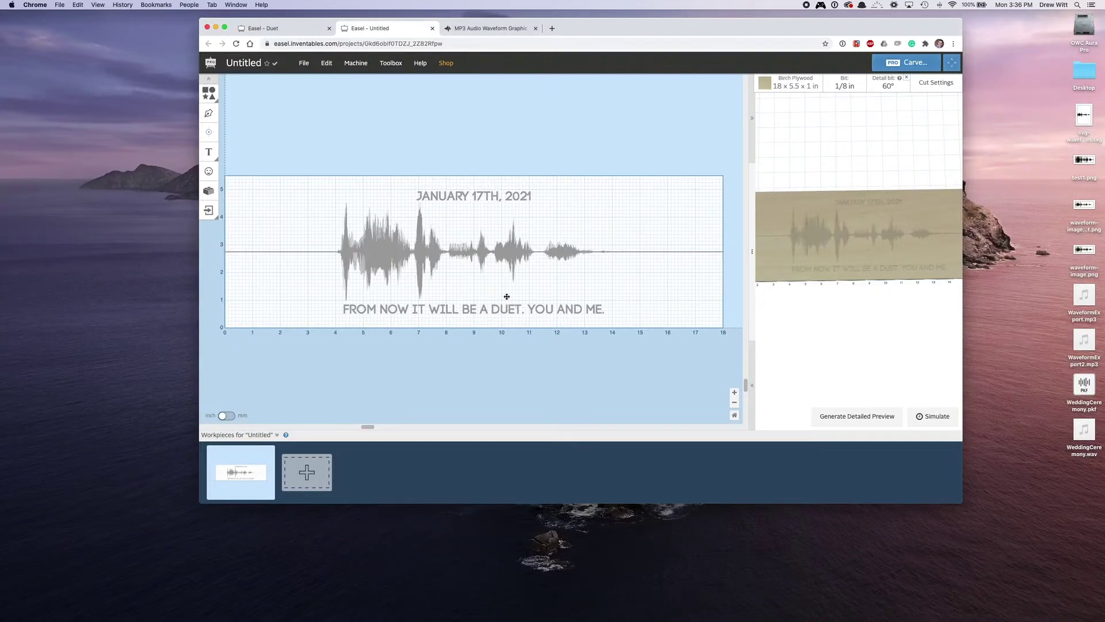
Review the generated waveform on the converter's download page, hide the browser and switch to Illustrator to view the vector version.
click(479, 32)
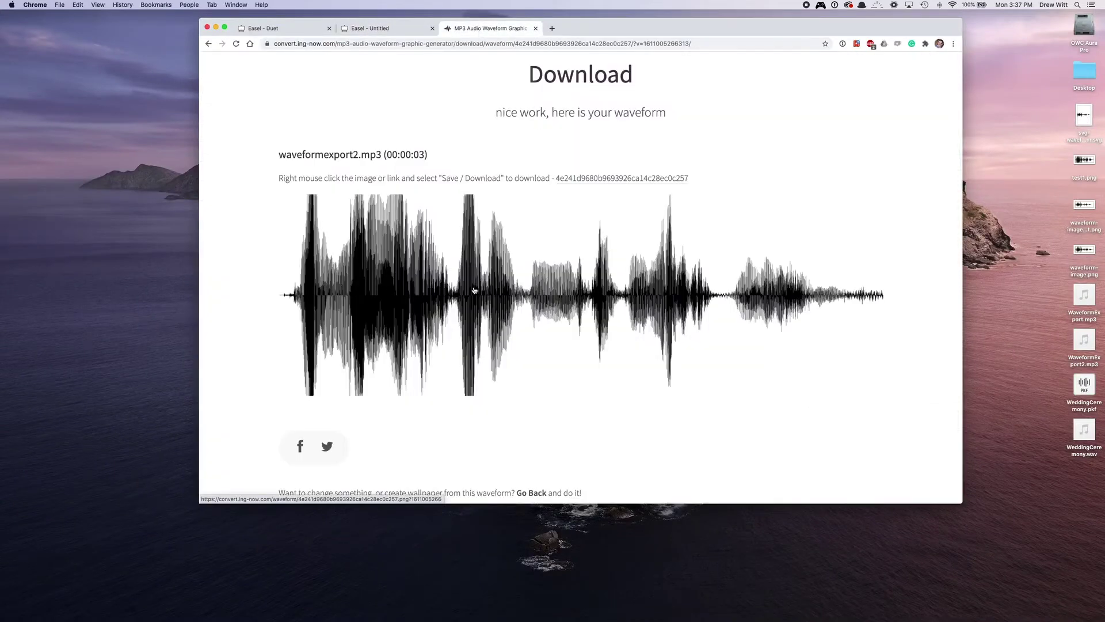
key(super+h)
key(super+Tab)
key(super+Tab)
key(super+Tab)
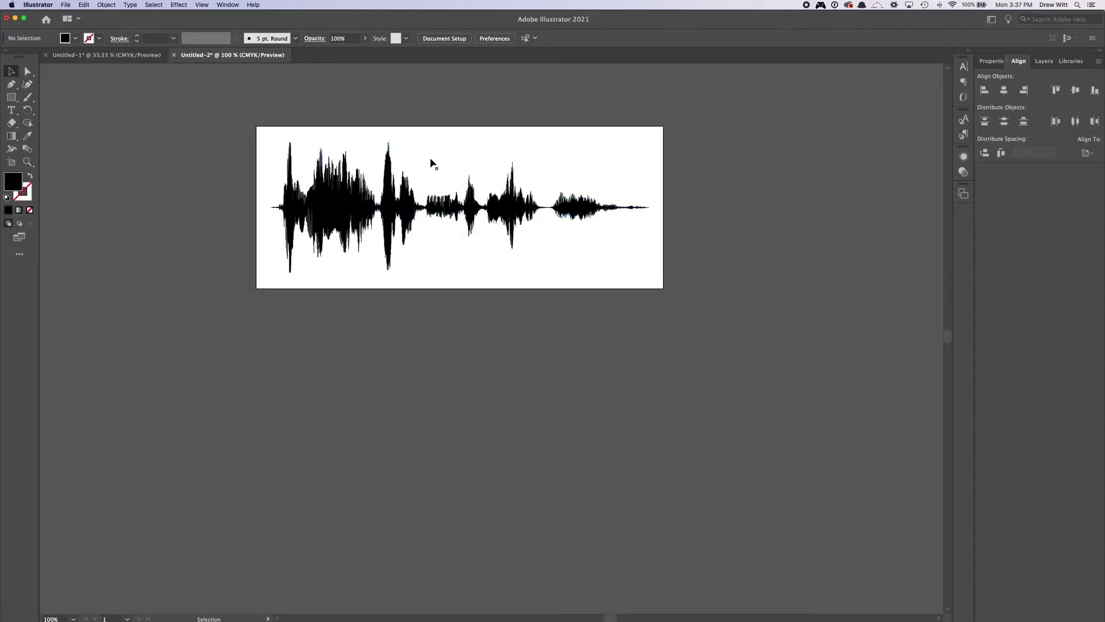
Hide Illustrator and return to the Easel project to review the waveform design with its date and quote.
click(46, 4)
click(41, 60)
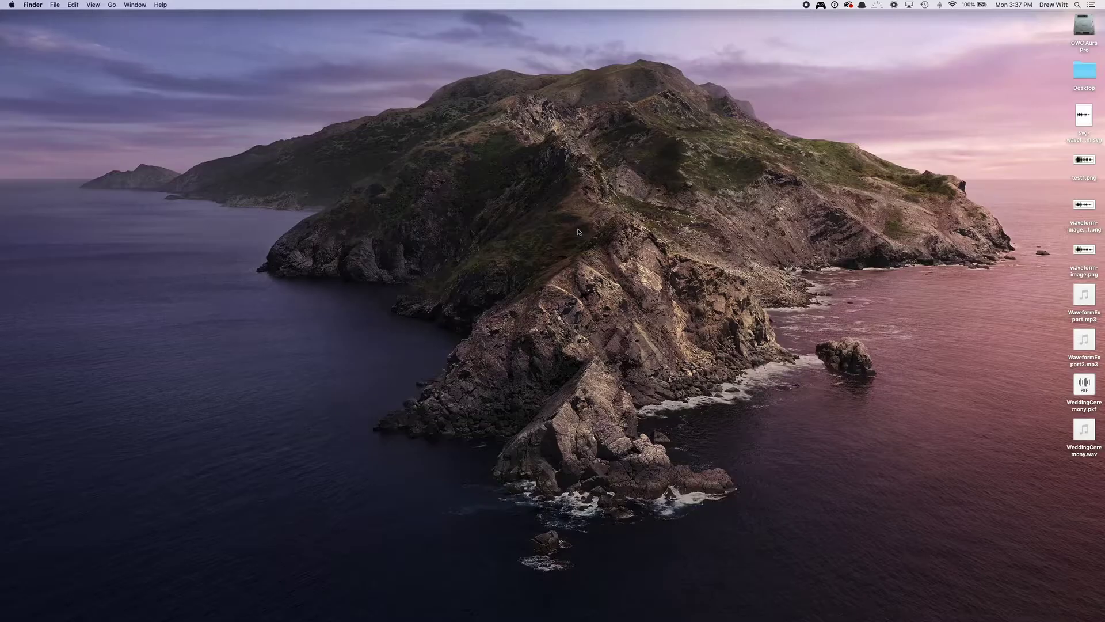
key(super+Tab)
key(super+Tab)
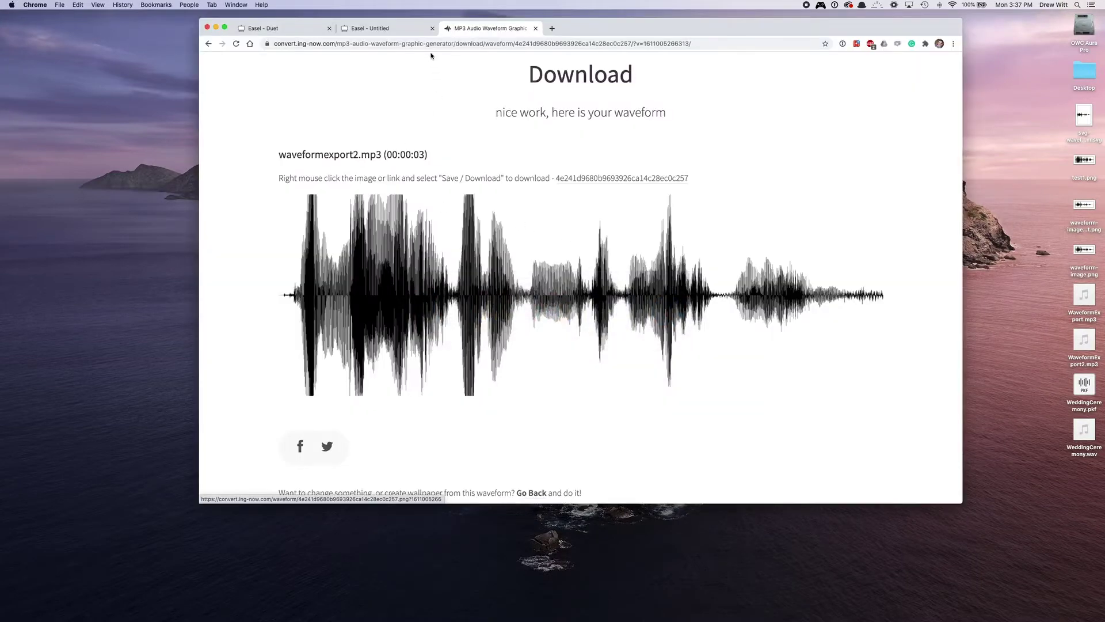
click(415, 30)
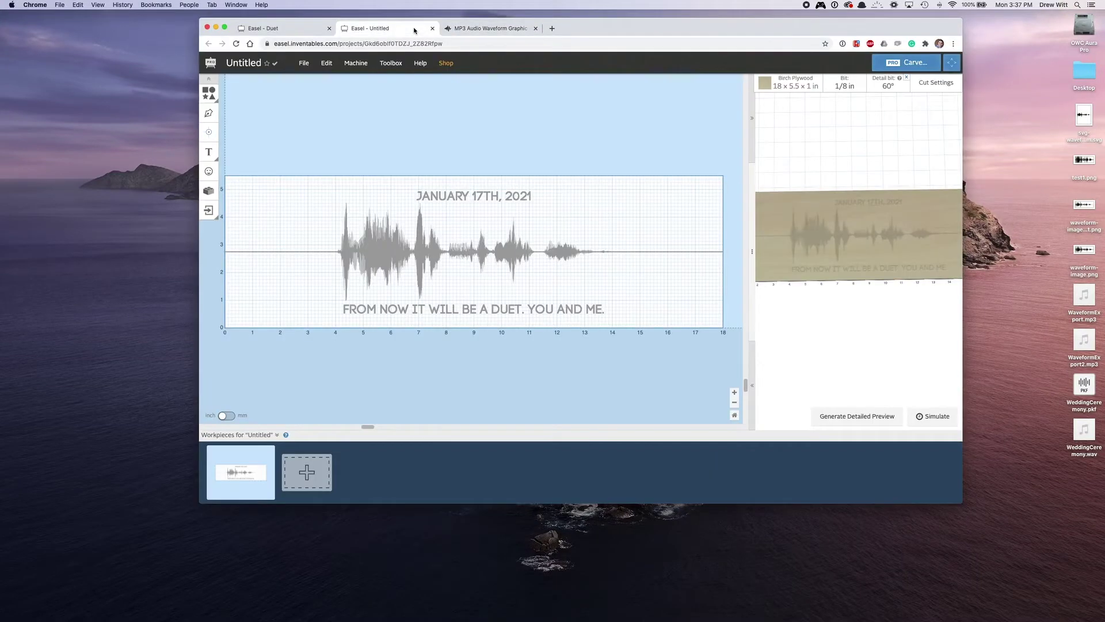